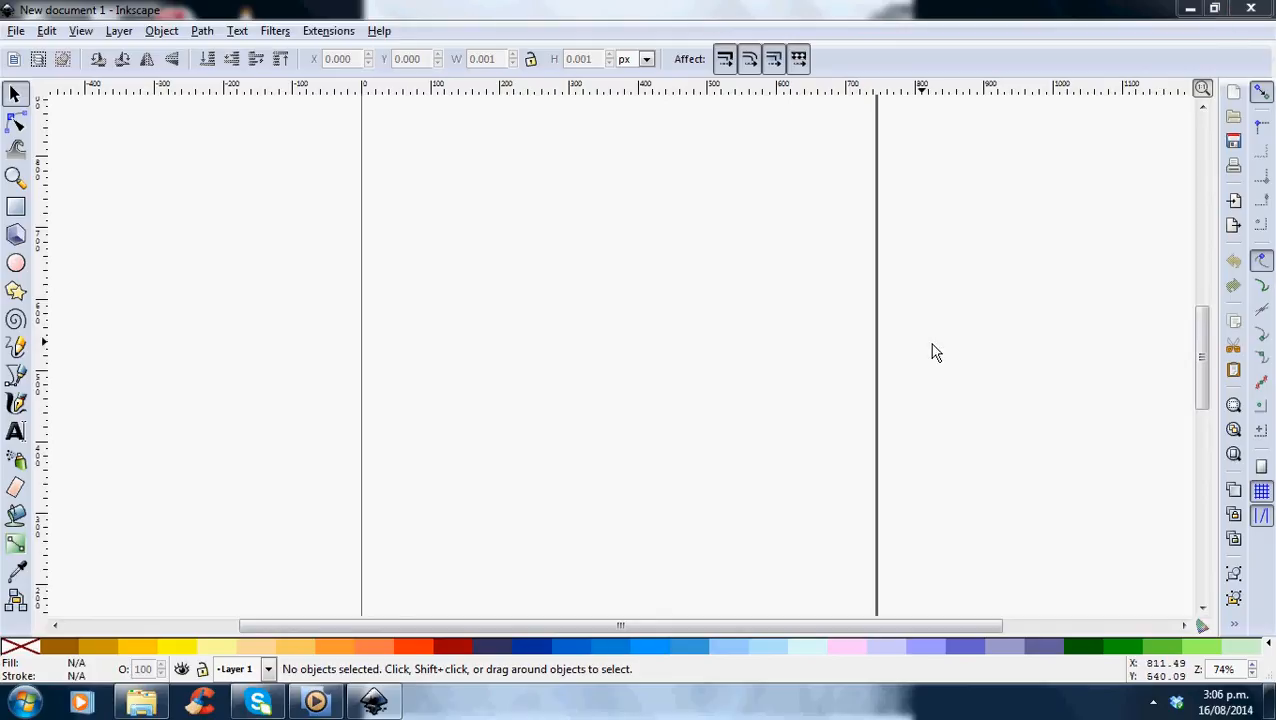
pyautogui.moveTo(1203, 356); pyautogui.dragTo(1208, 288)
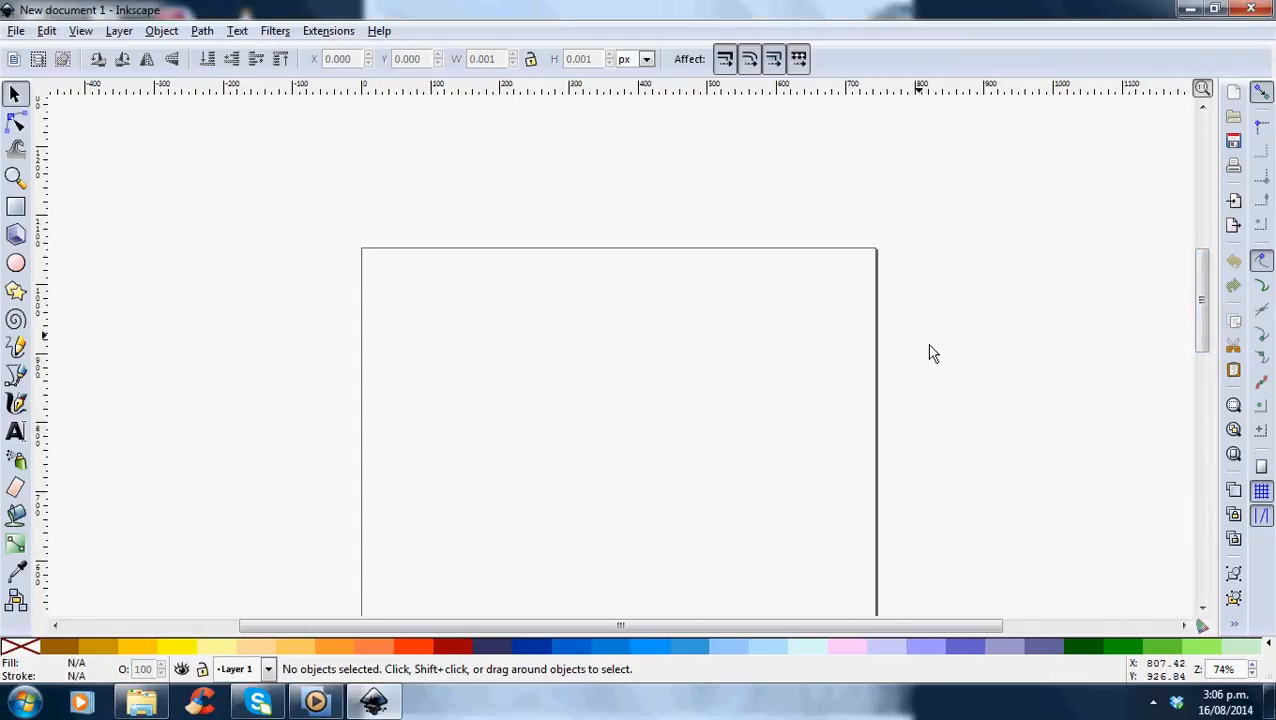
pyautogui.moveTo(1208, 292); pyautogui.dragTo(1205, 316)
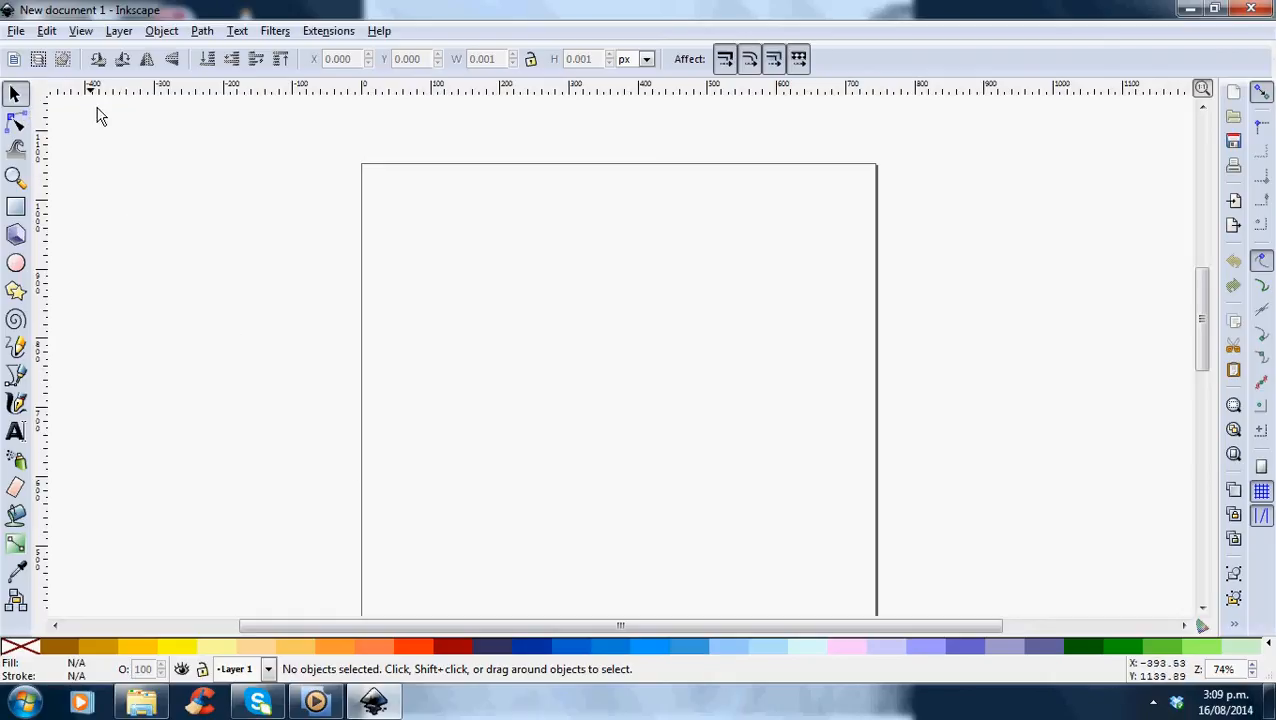
pyautogui.click(48, 31)
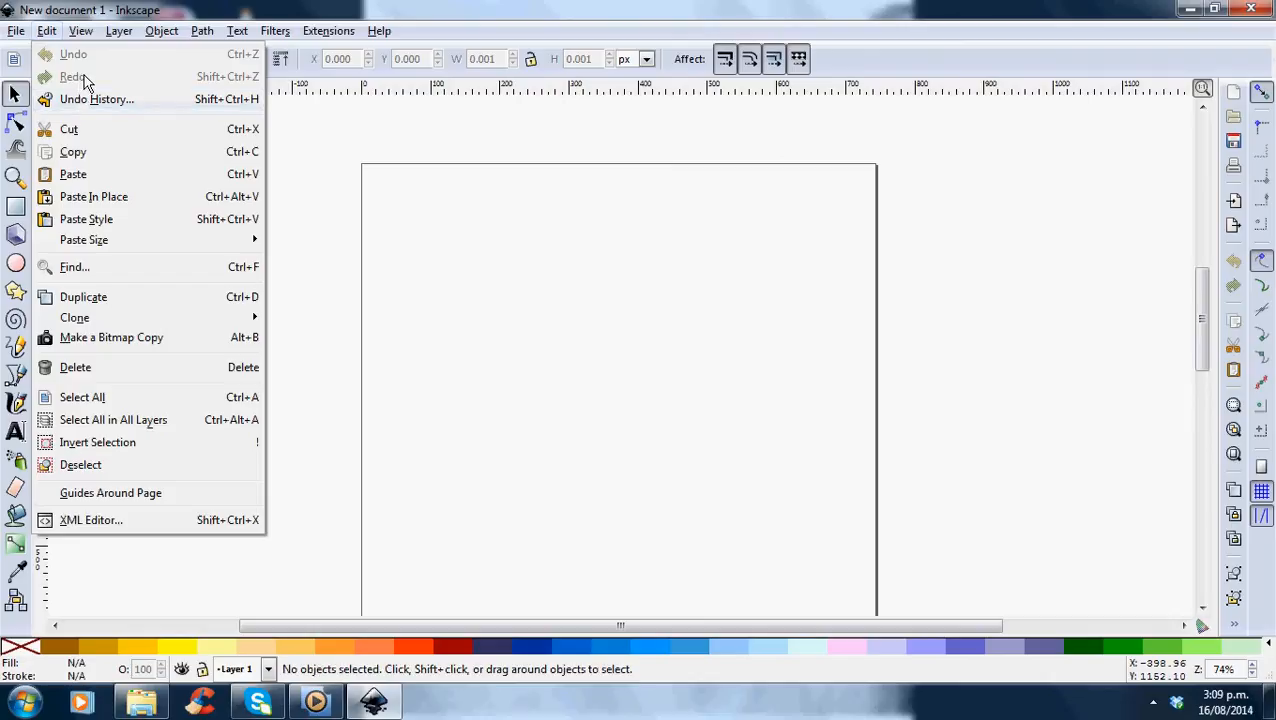
pyautogui.moveTo(161, 30)
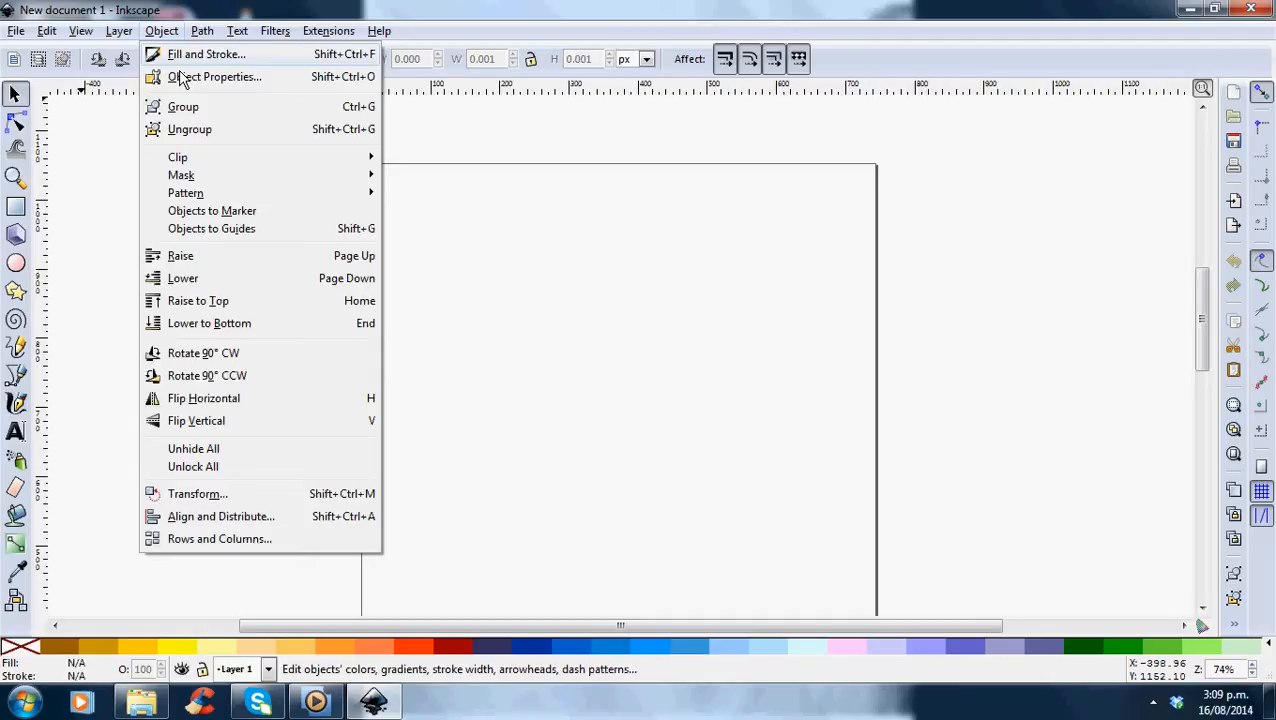
pyautogui.click(123, 178)
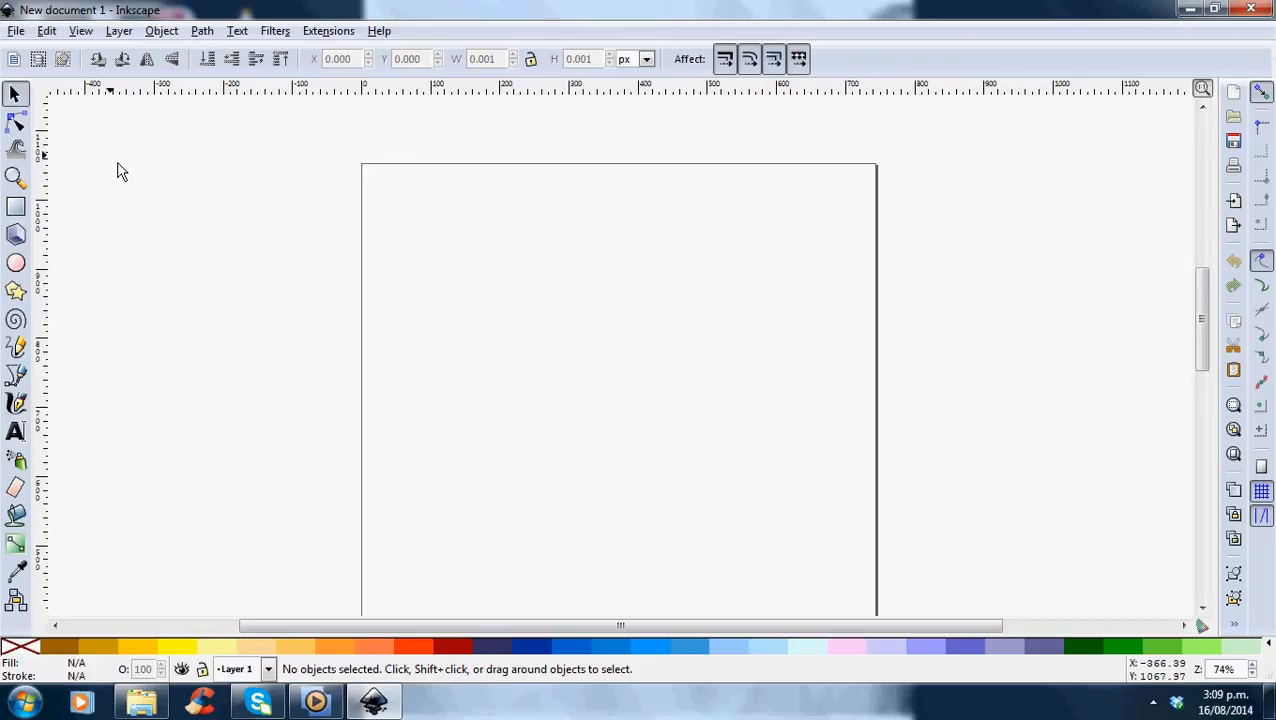
# - In the document properties, set the default units and the custom page size units to cm
pyautogui.click(20, 31)
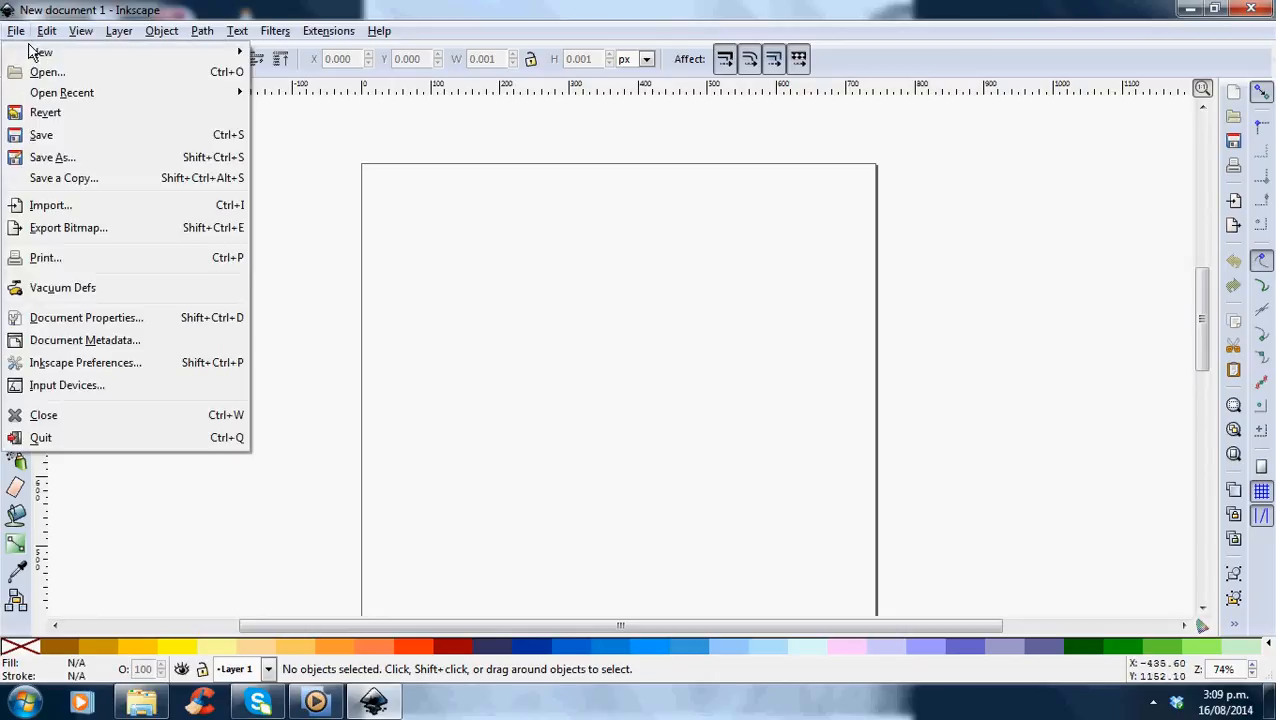
pyautogui.click(62, 334)
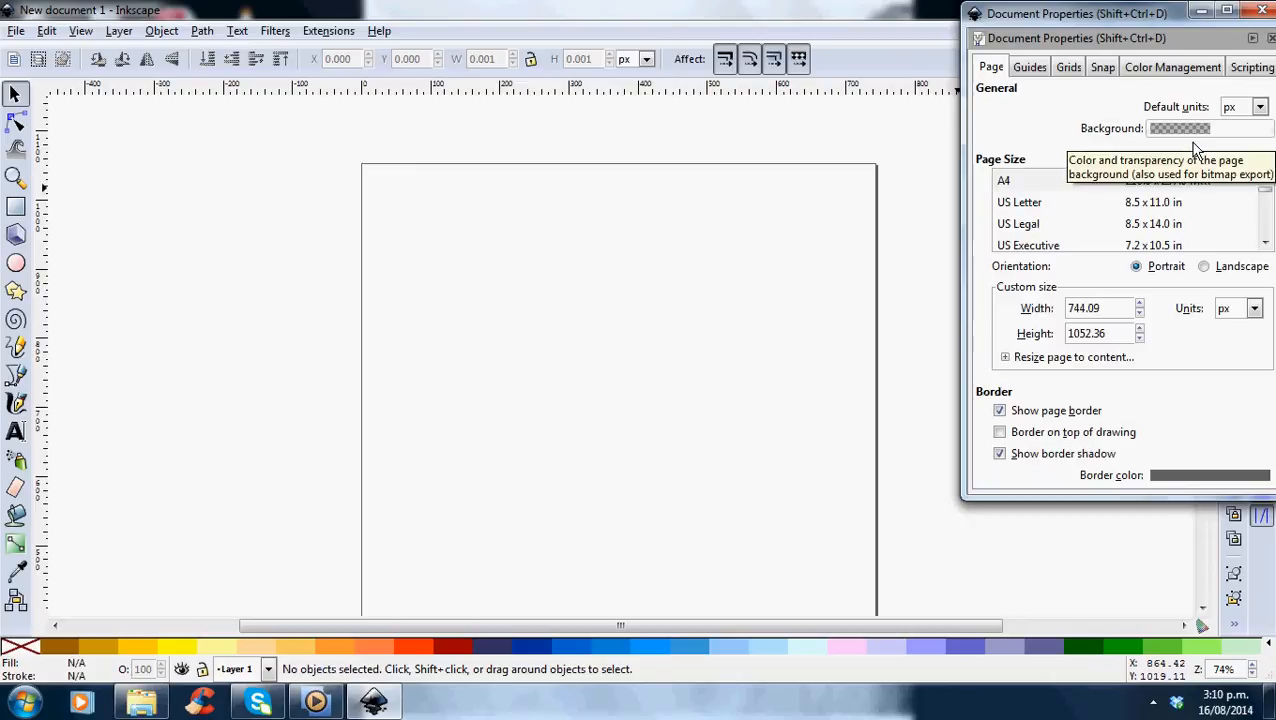
pyautogui.click(1259, 107)
pyautogui.click(1236, 129)
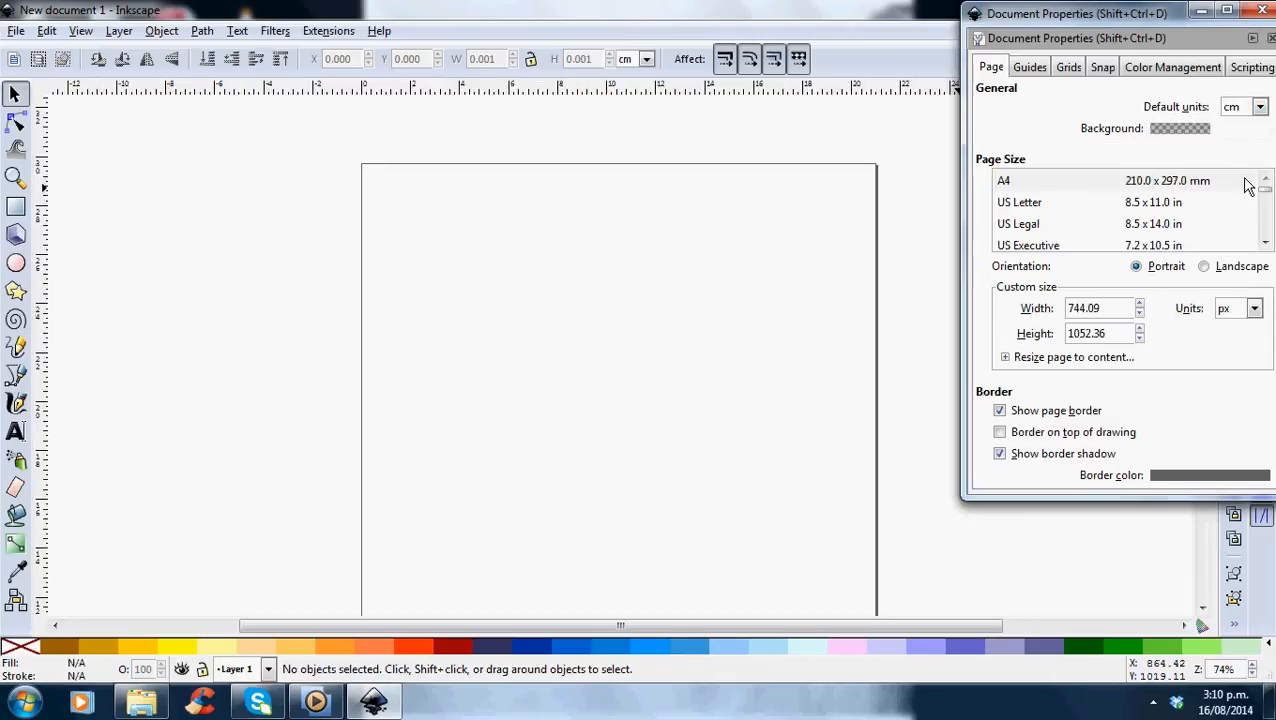
pyautogui.click(1259, 107)
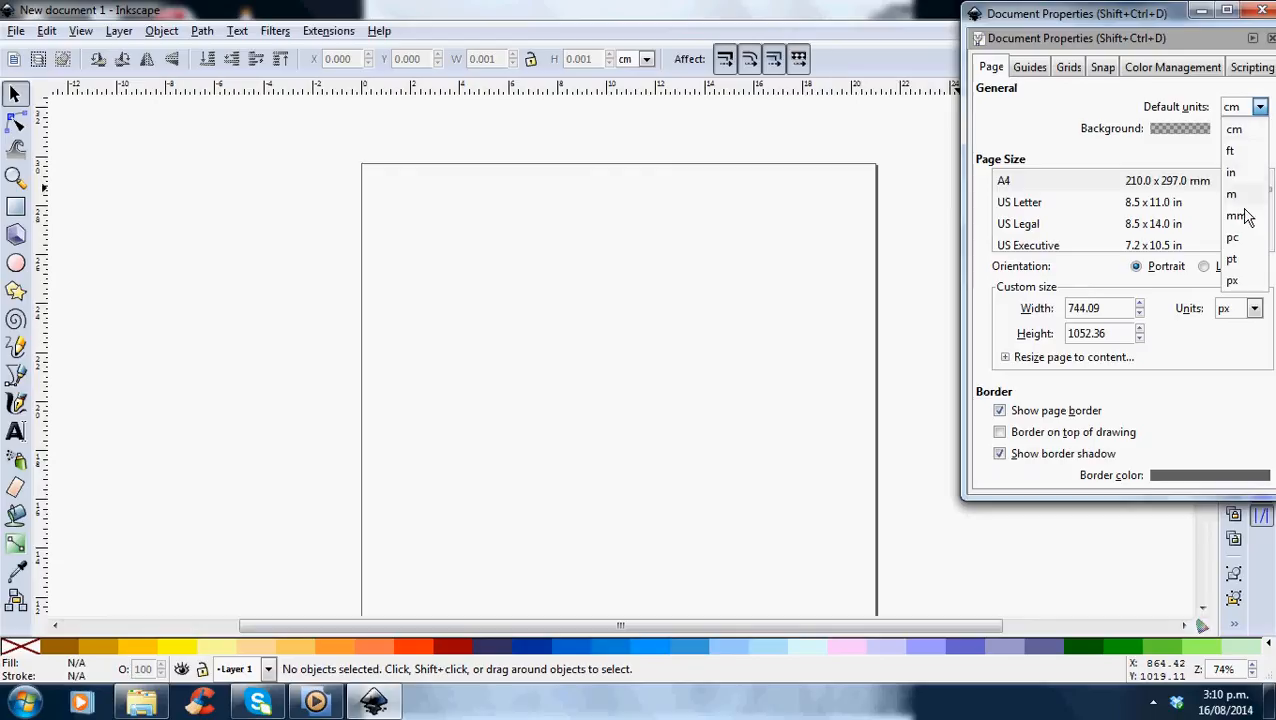
pyautogui.click(1273, 121)
pyautogui.click(1255, 310)
pyautogui.click(1228, 332)
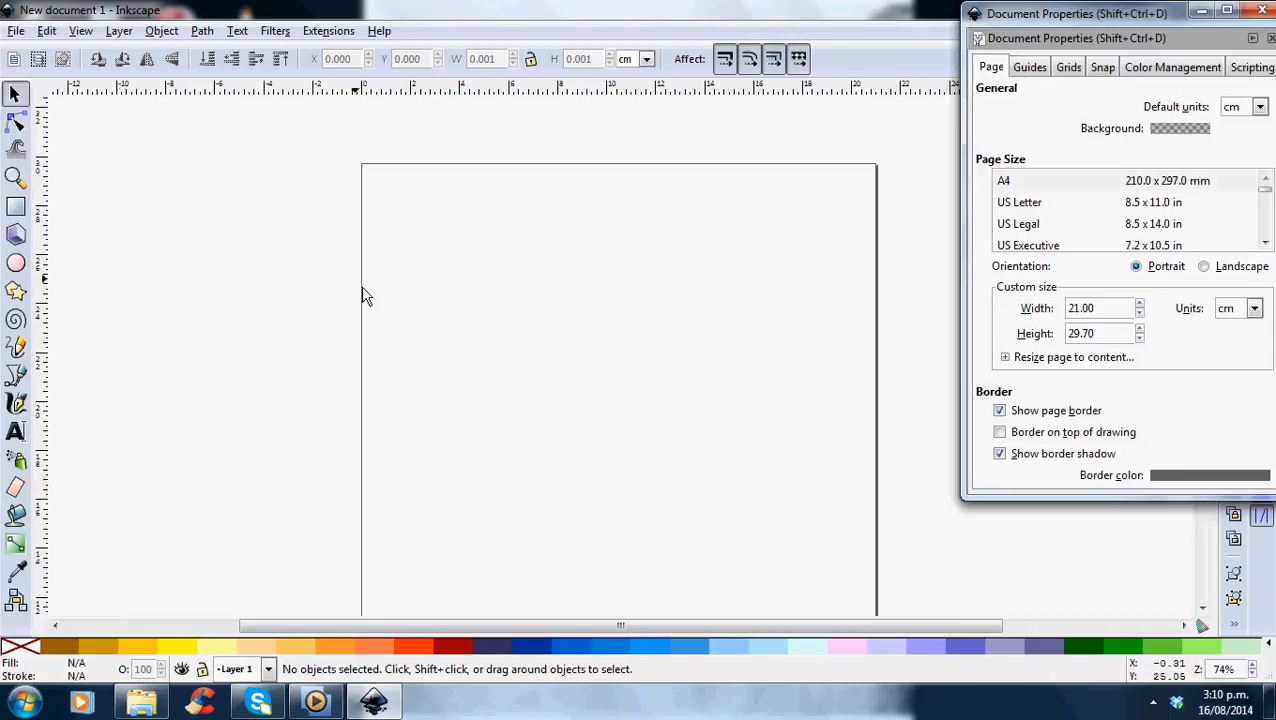
# - Create a rectangular grid for the document and set its grid units to cm
pyautogui.click(1075, 72)
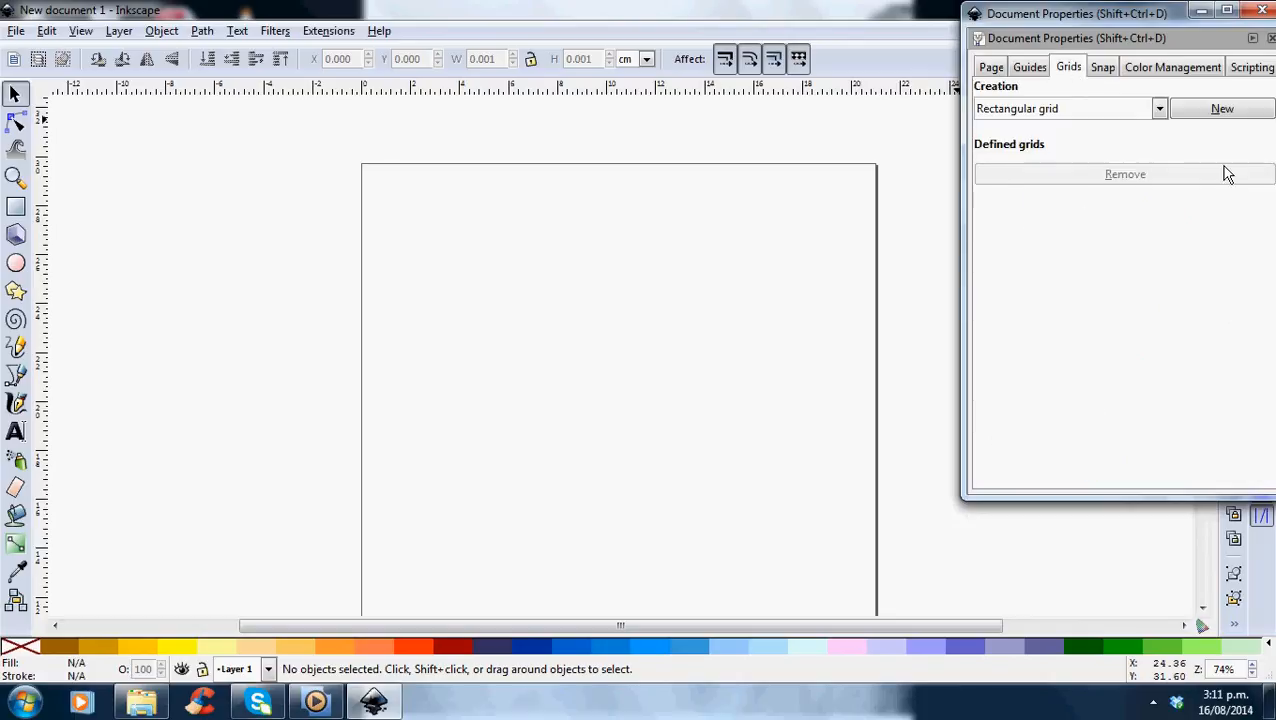
pyautogui.click(1222, 110)
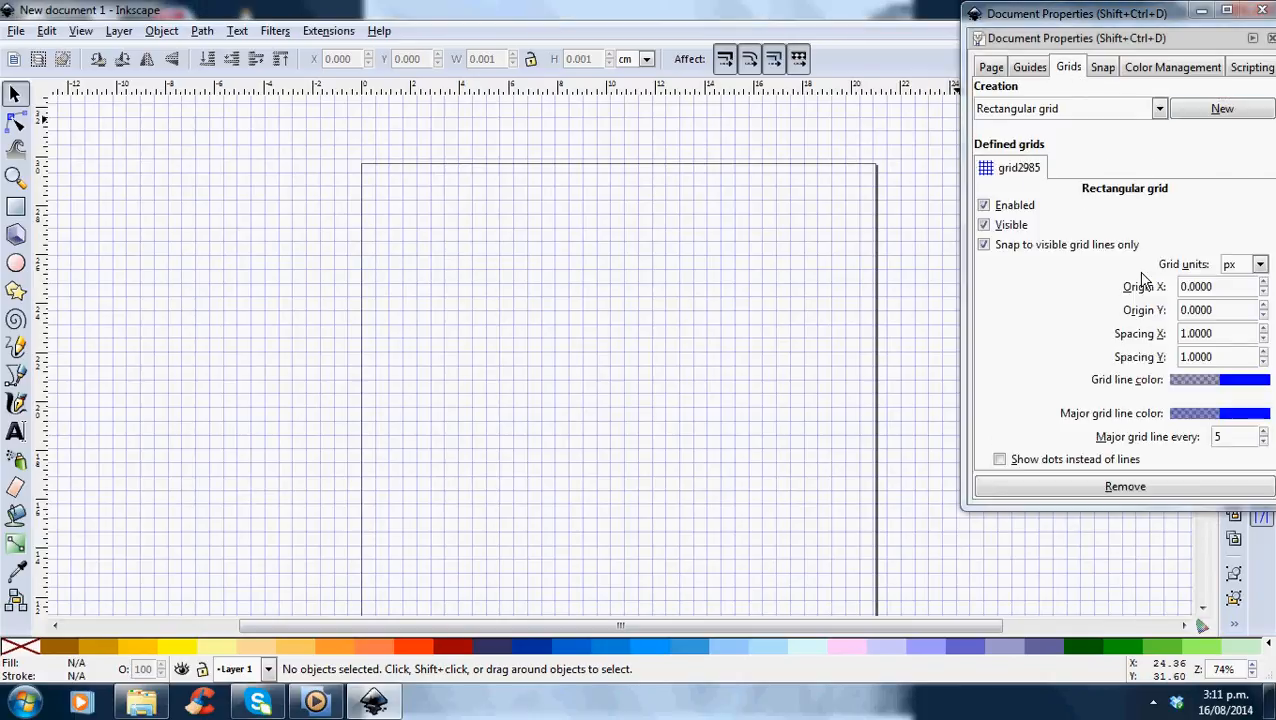
pyautogui.click(1262, 268)
pyautogui.click(1235, 287)
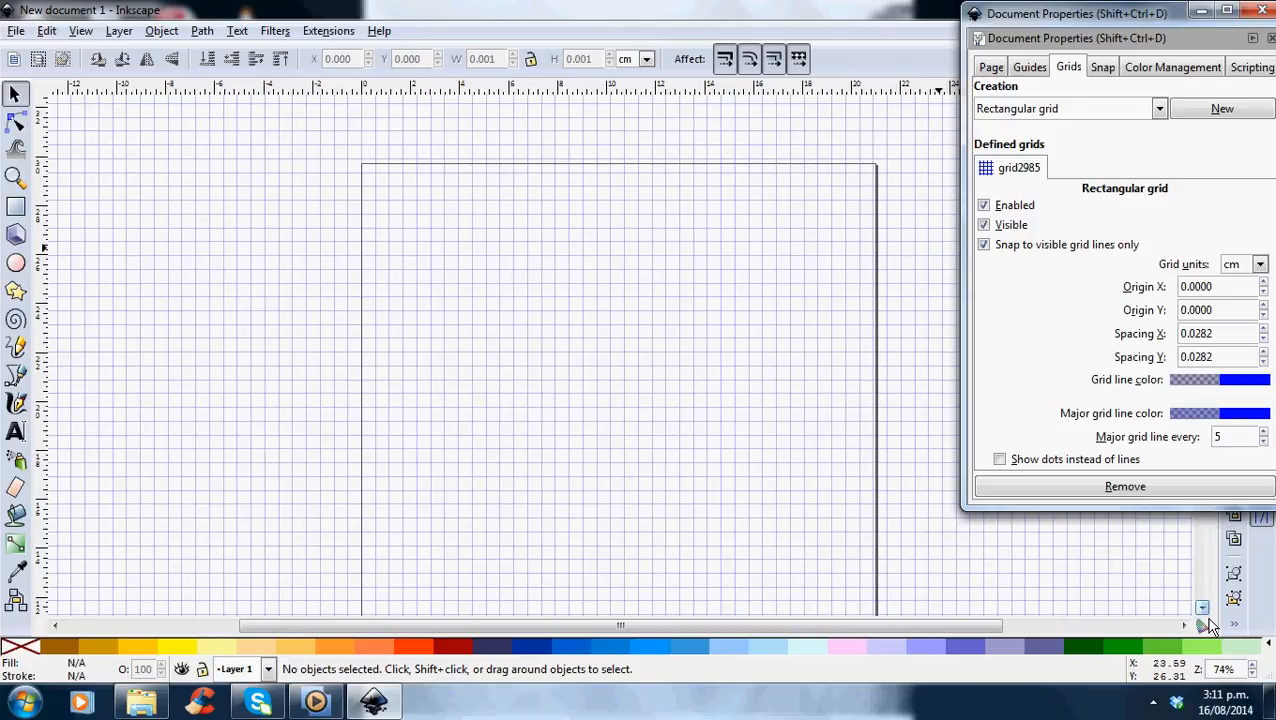
# - Set the grid's X and Y spacing to 1 cm each and close the document properties
pyautogui.scroll(-10, 1205, 620)
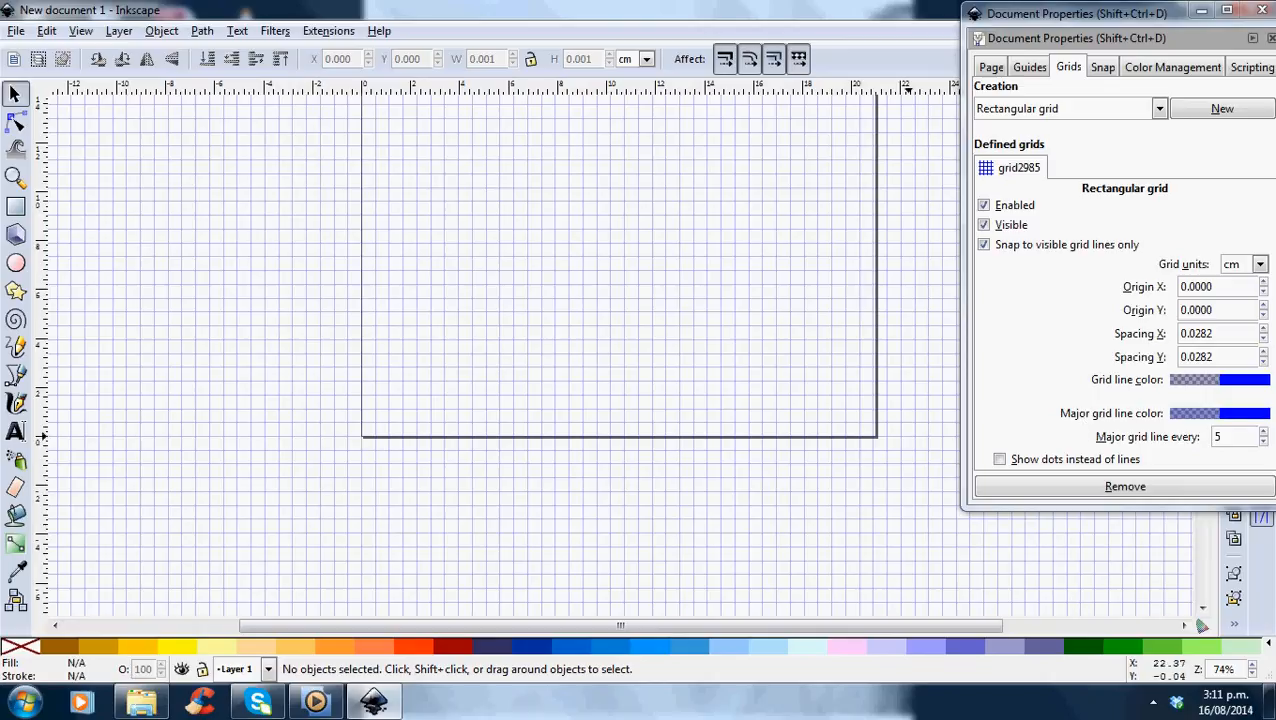
pyautogui.click(1236, 343)
pyautogui.moveTo(1236, 343); pyautogui.dragTo(1150, 373)
pyautogui.write('1')
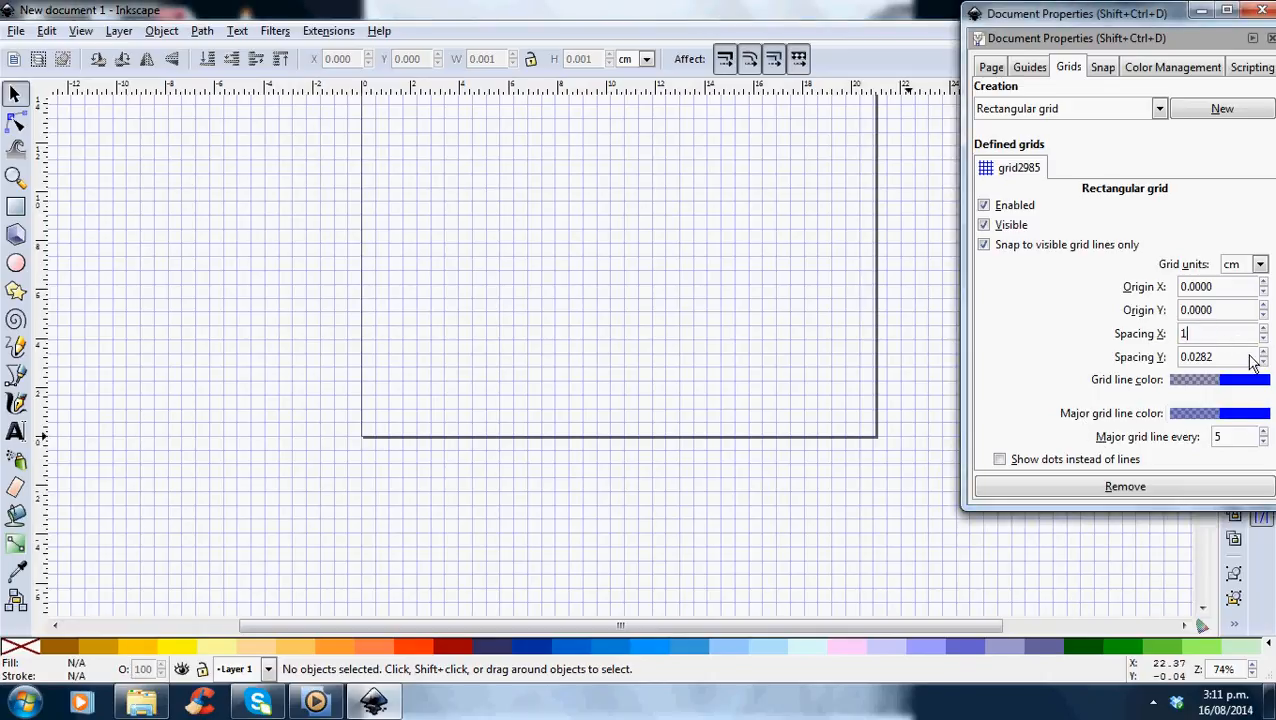
pyautogui.press('Tab')
pyautogui.write('1')
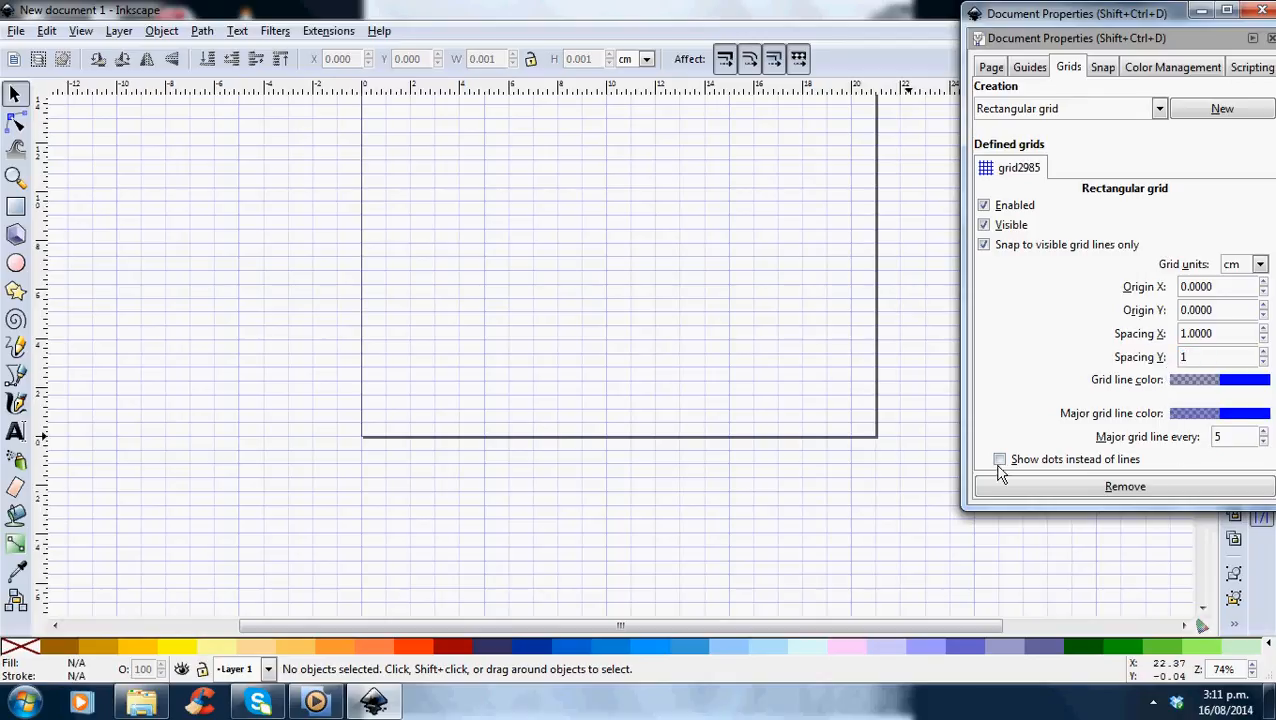
pyautogui.press('Return')
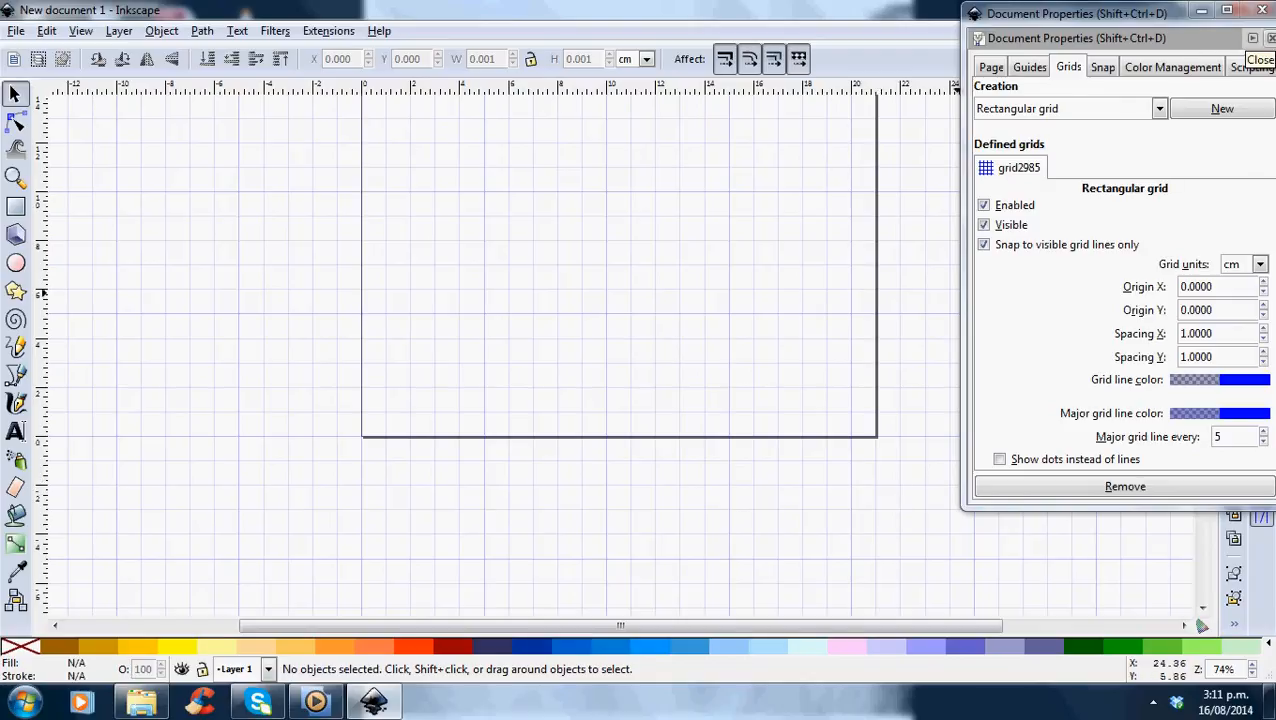
pyautogui.click(1270, 38)
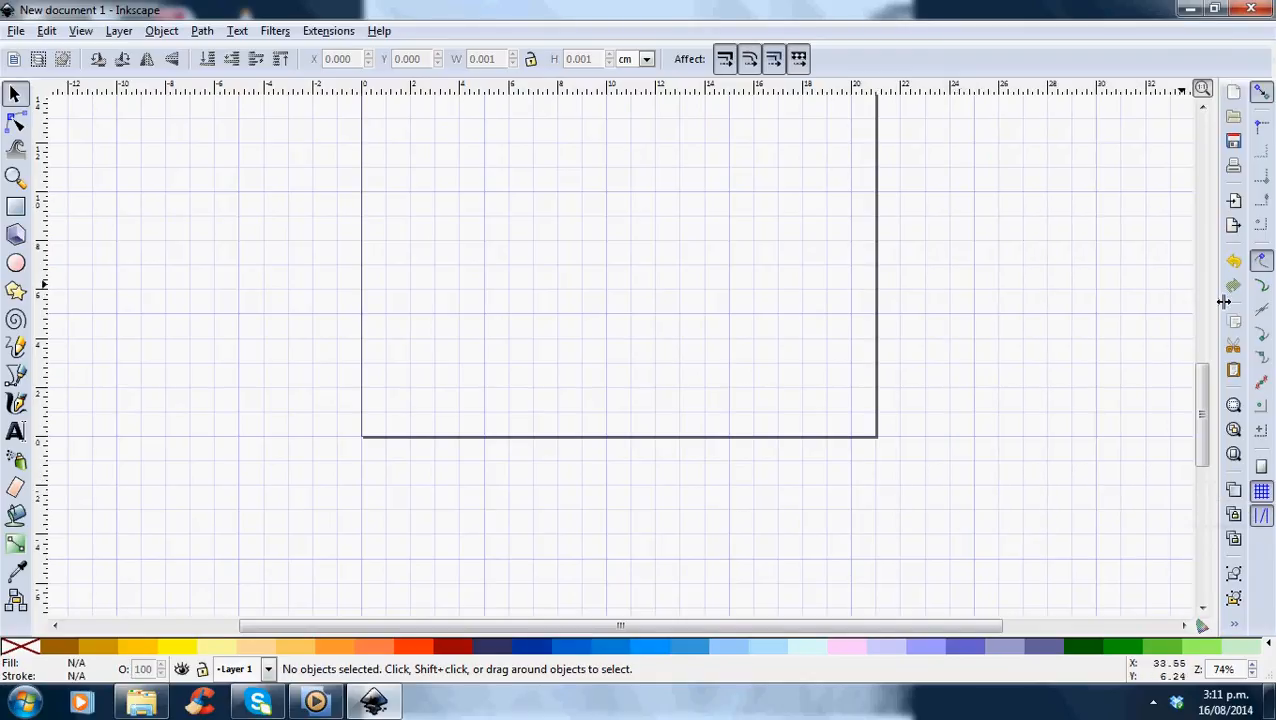
# - Import the JPG image moldersedicas_tunica from the Desktop as an embedded image
pyautogui.moveTo(1206, 372); pyautogui.dragTo(1214, 338)
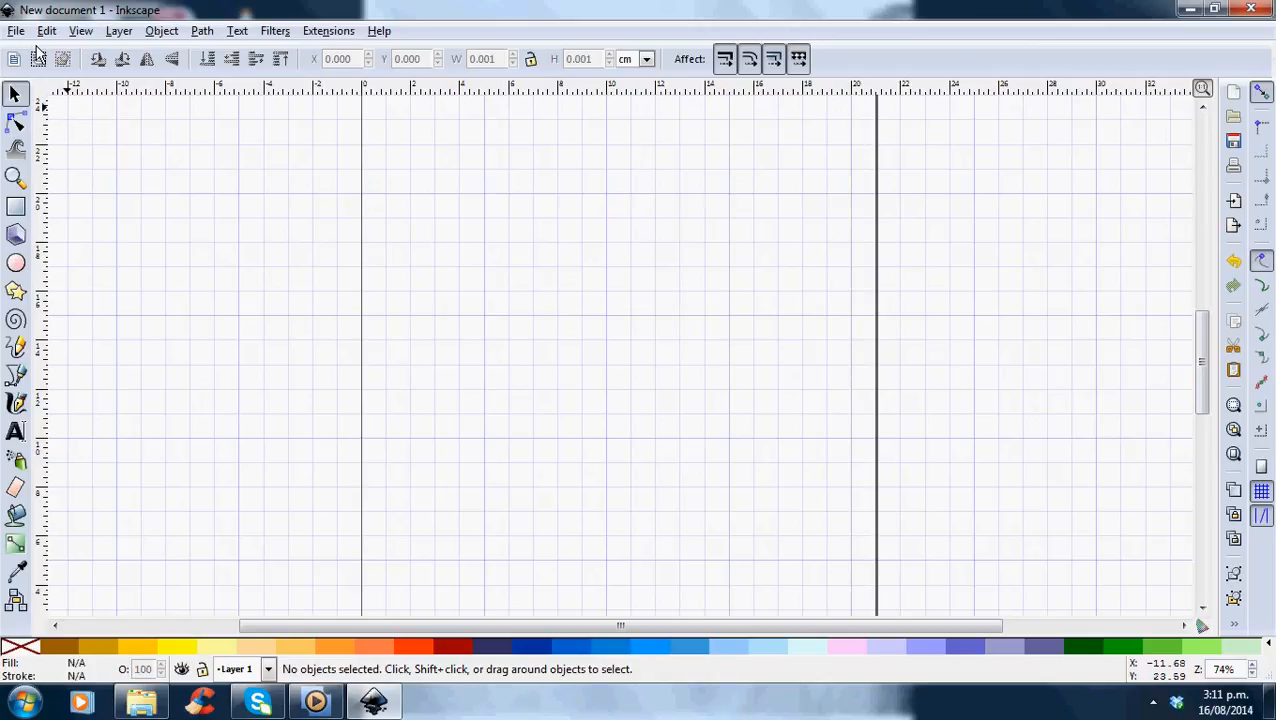
pyautogui.click(20, 38)
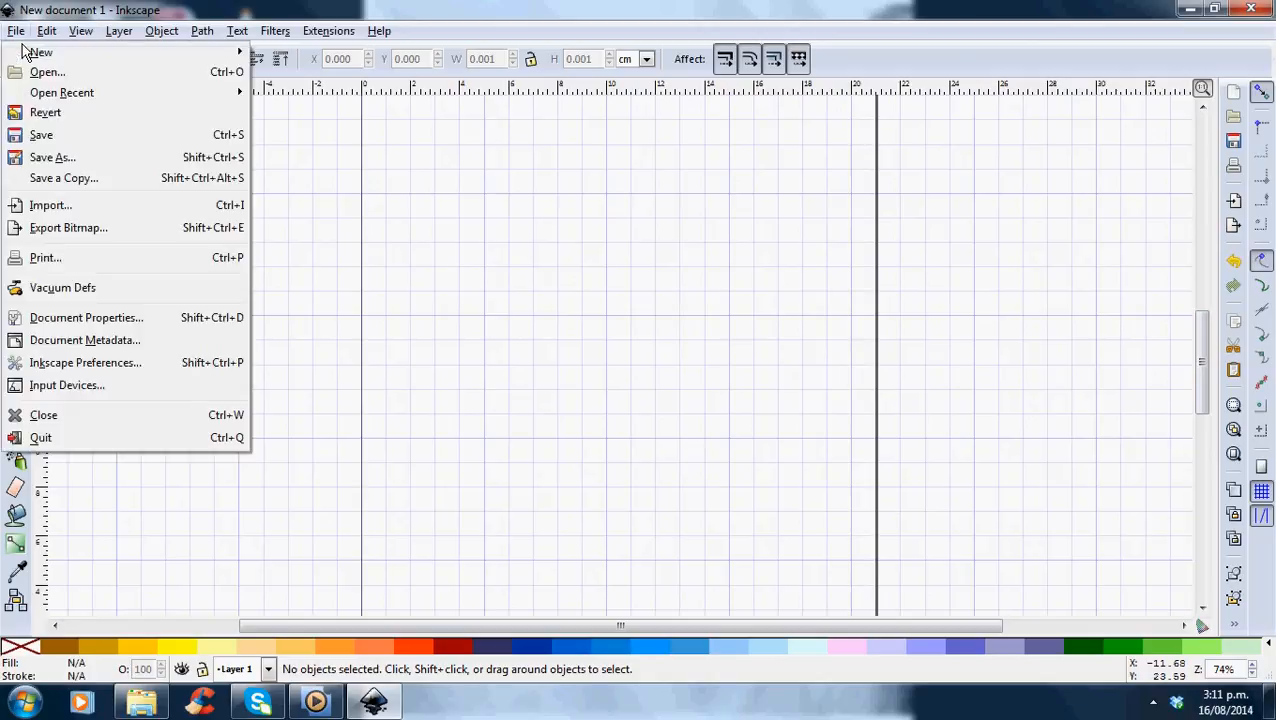
pyautogui.click(52, 210)
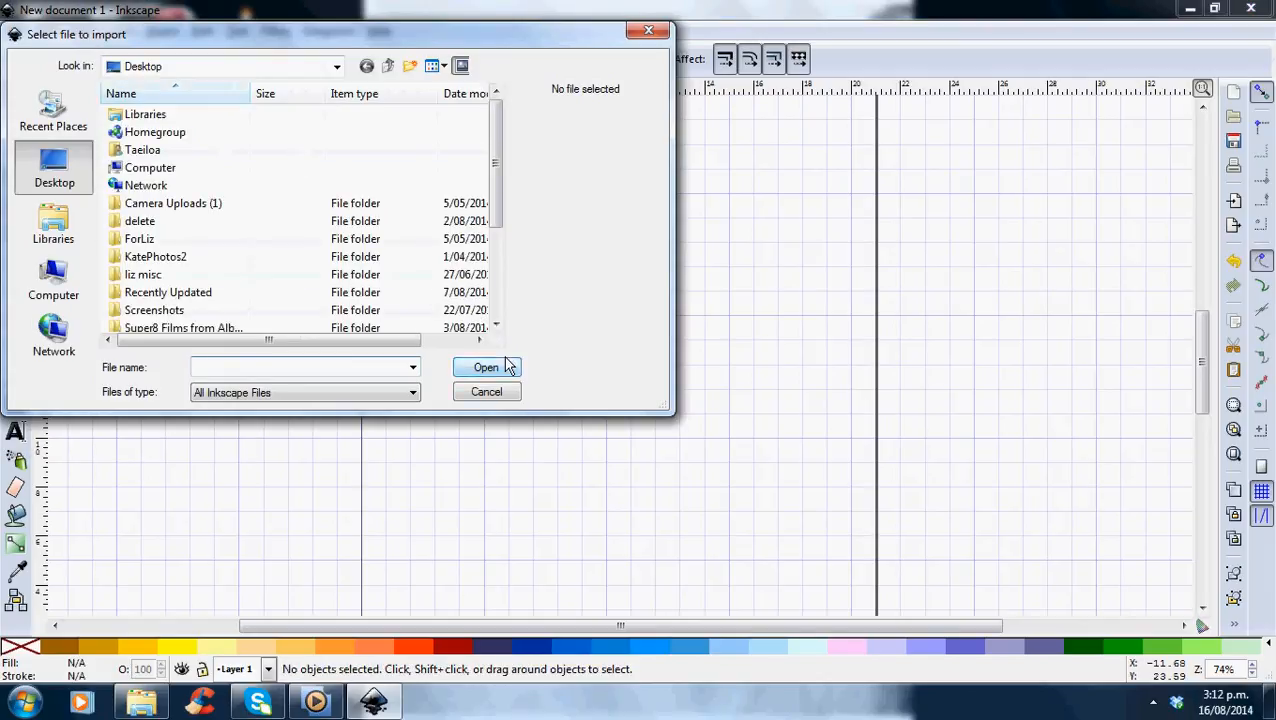
pyautogui.click(496, 325)
pyautogui.click(496, 325)
pyautogui.click(496, 325)
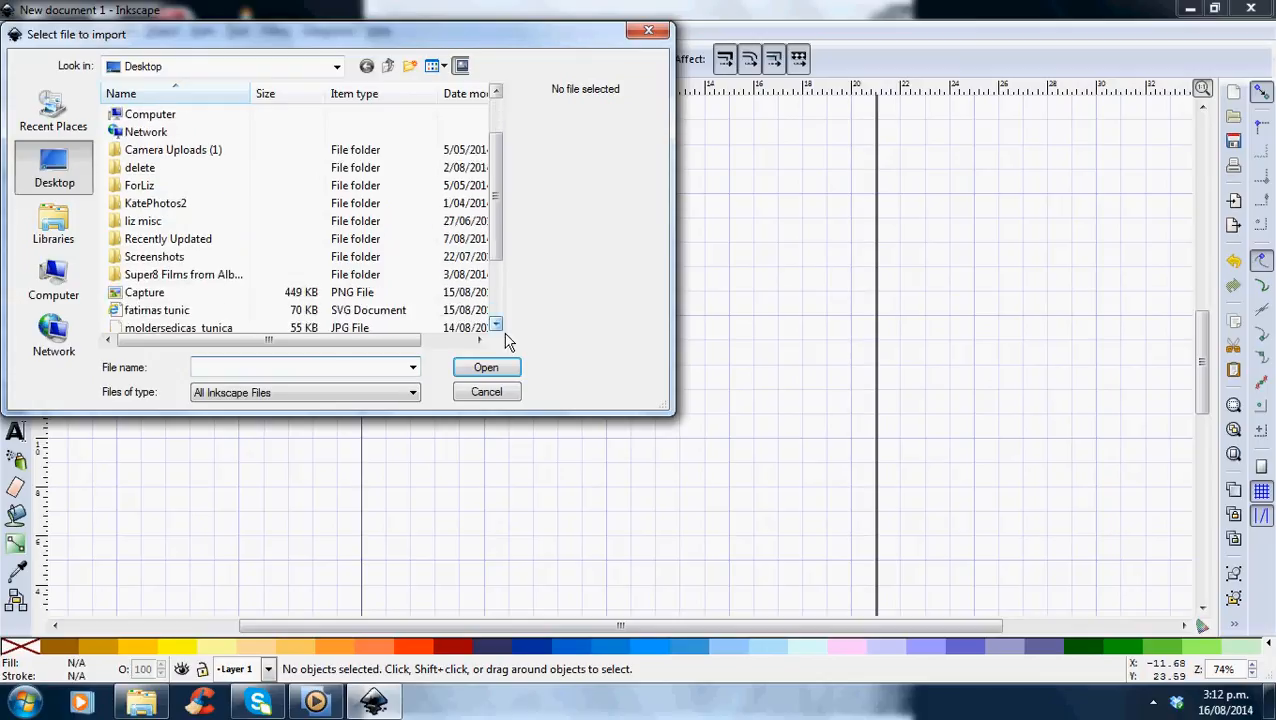
pyautogui.click(496, 325)
pyautogui.click(496, 325)
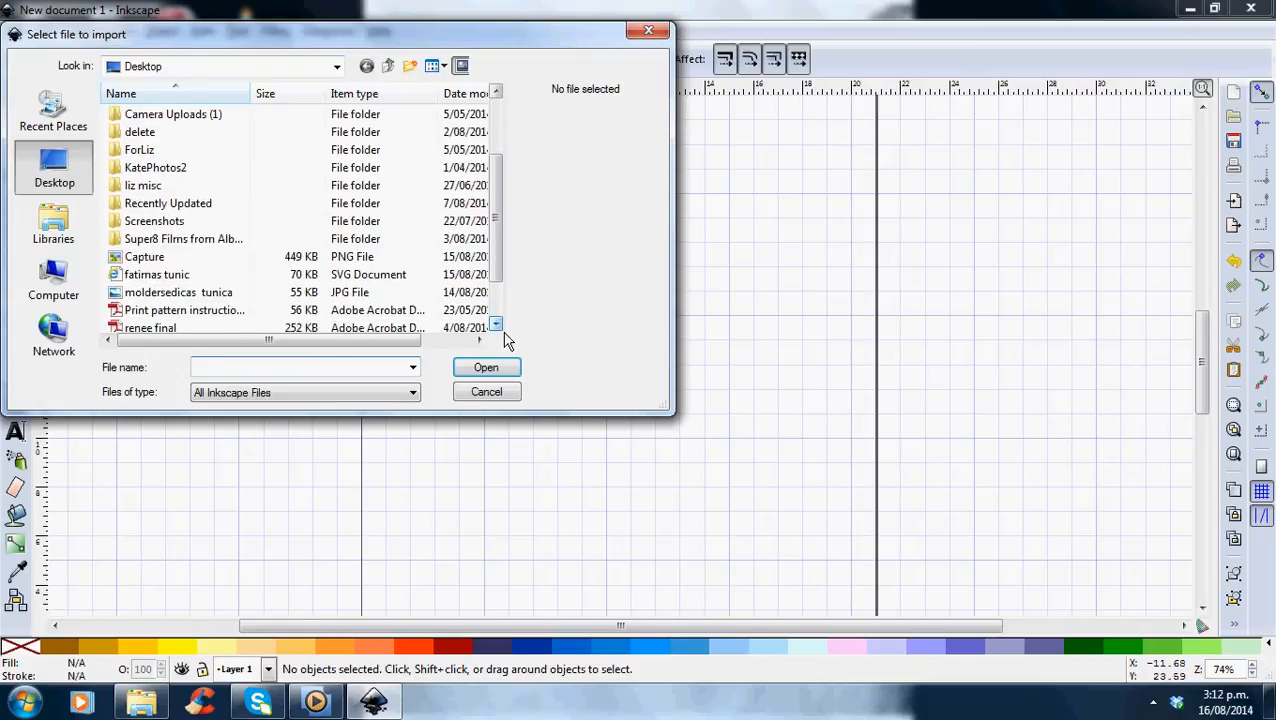
pyautogui.click(188, 292)
pyautogui.click(461, 370)
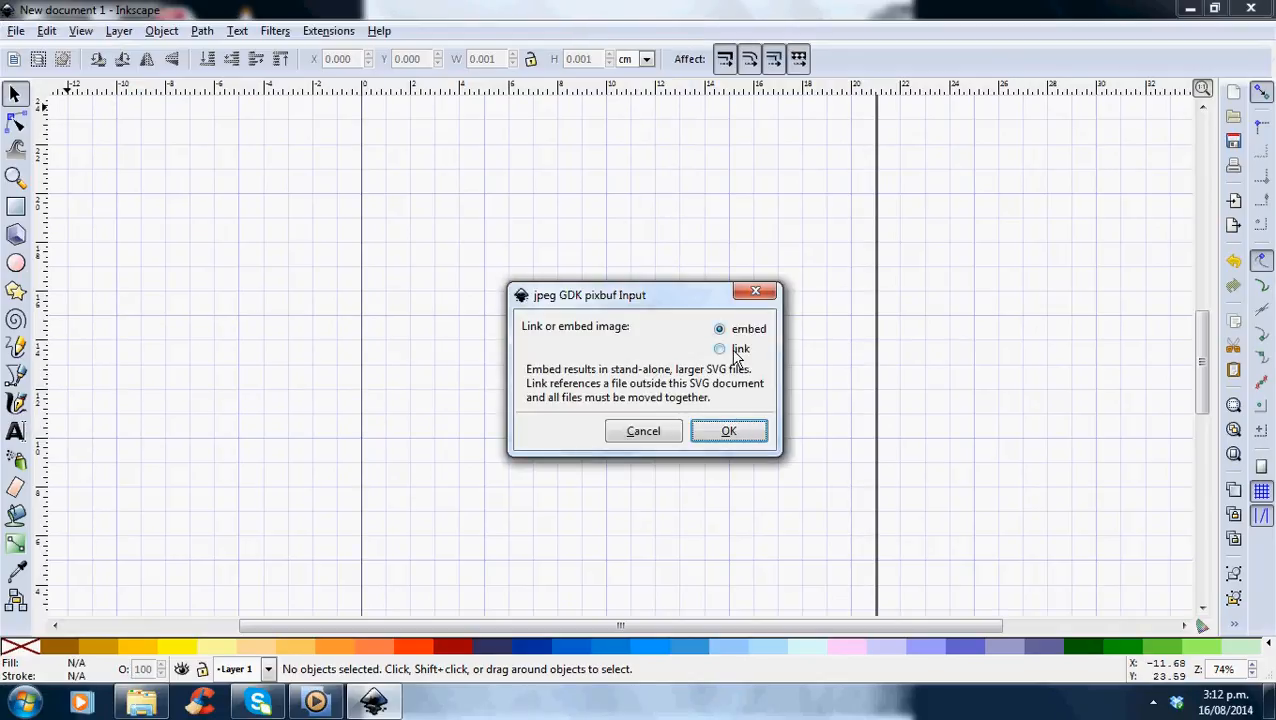
pyautogui.click(724, 443)
# - Move the imported tunic image off the page into the empty canvas area just left of it, at about X -19.6, Y 8 cm
pyautogui.moveTo(806, 436); pyautogui.dragTo(307, 311)
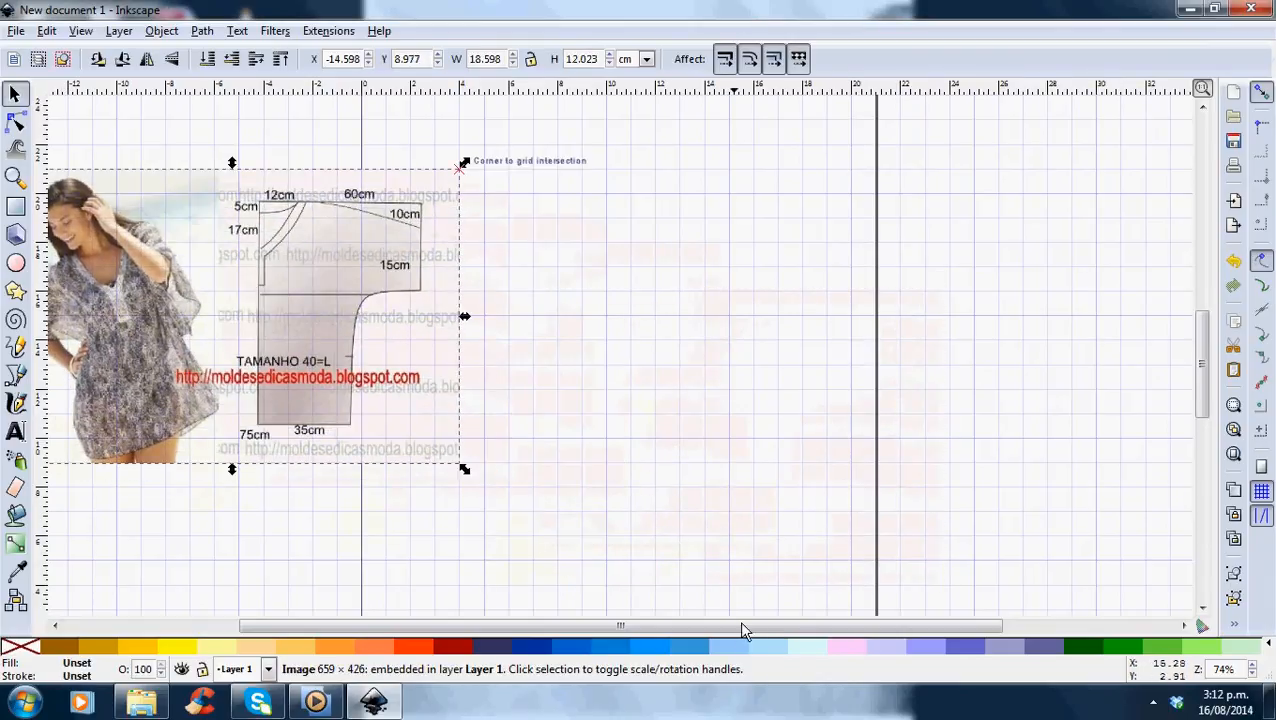
pyautogui.moveTo(762, 629); pyautogui.dragTo(540, 645)
pyautogui.moveTo(620, 350); pyautogui.dragTo(497, 374)
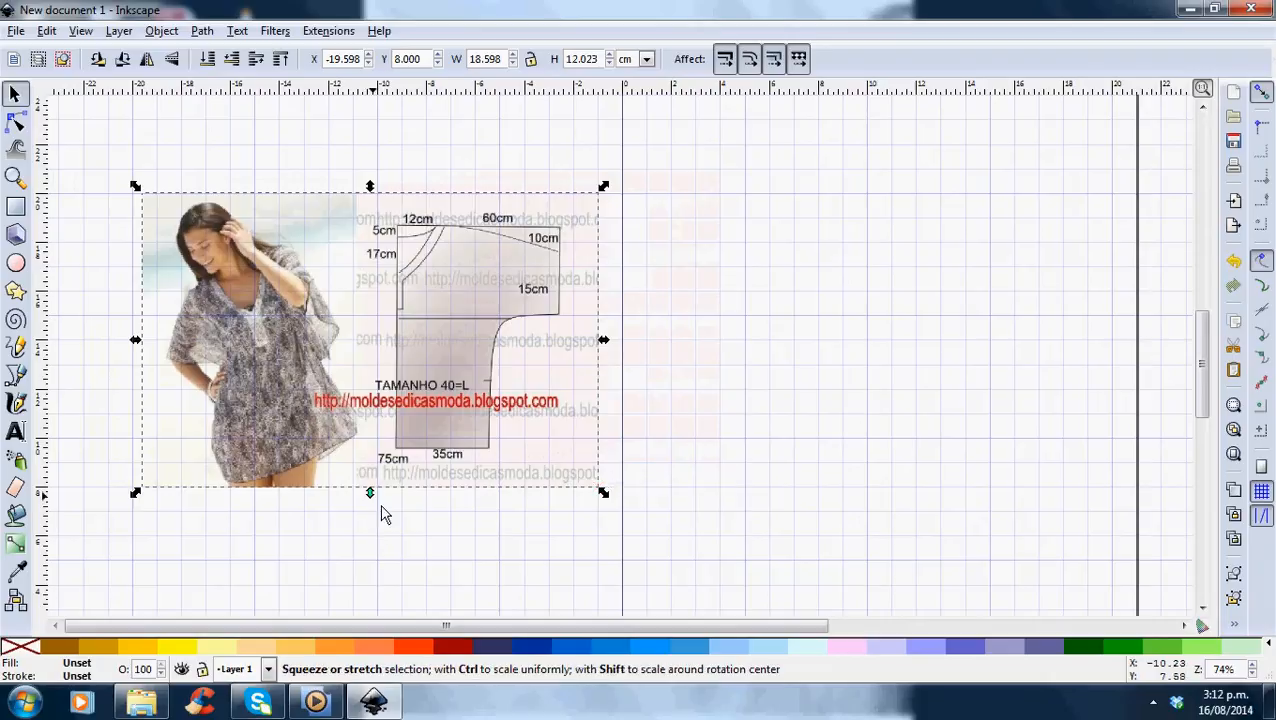
# - Stretch the tunic image to 21 cm wide and 30 cm high, keeping it beside the page
pyautogui.moveTo(380, 504); pyautogui.dragTo(403, 626)
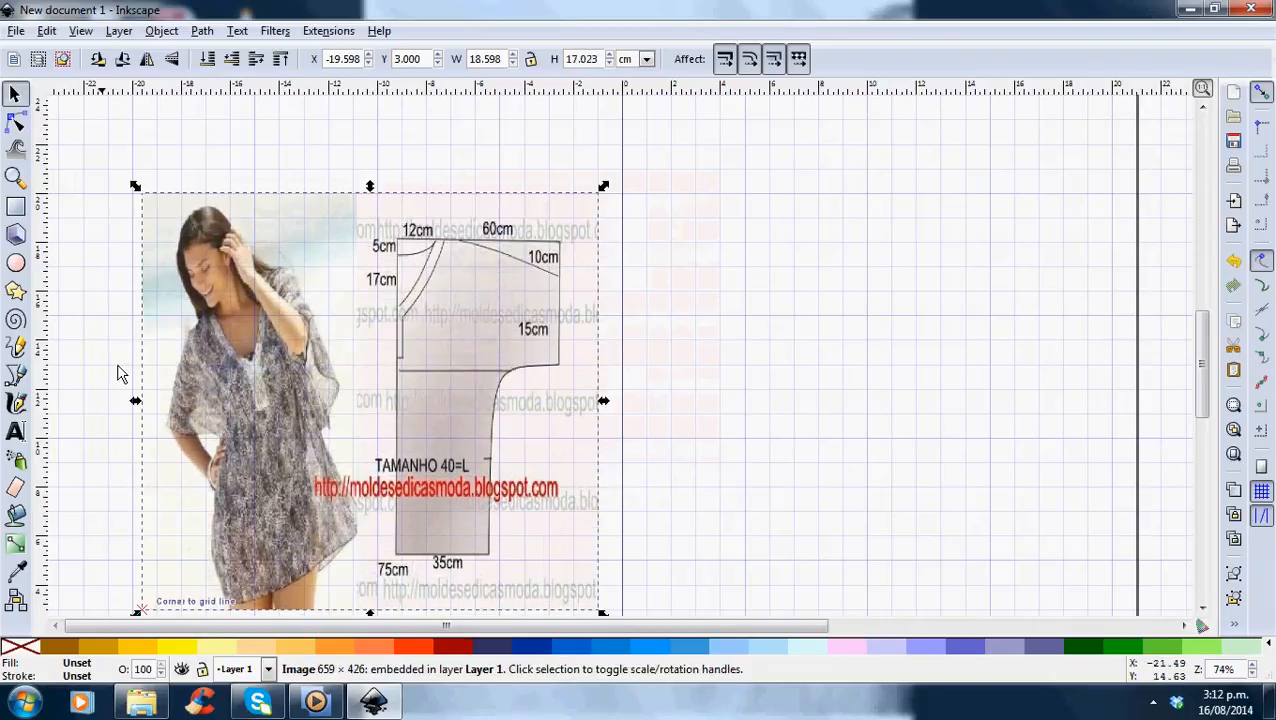
pyautogui.moveTo(147, 412); pyautogui.dragTo(92, 414)
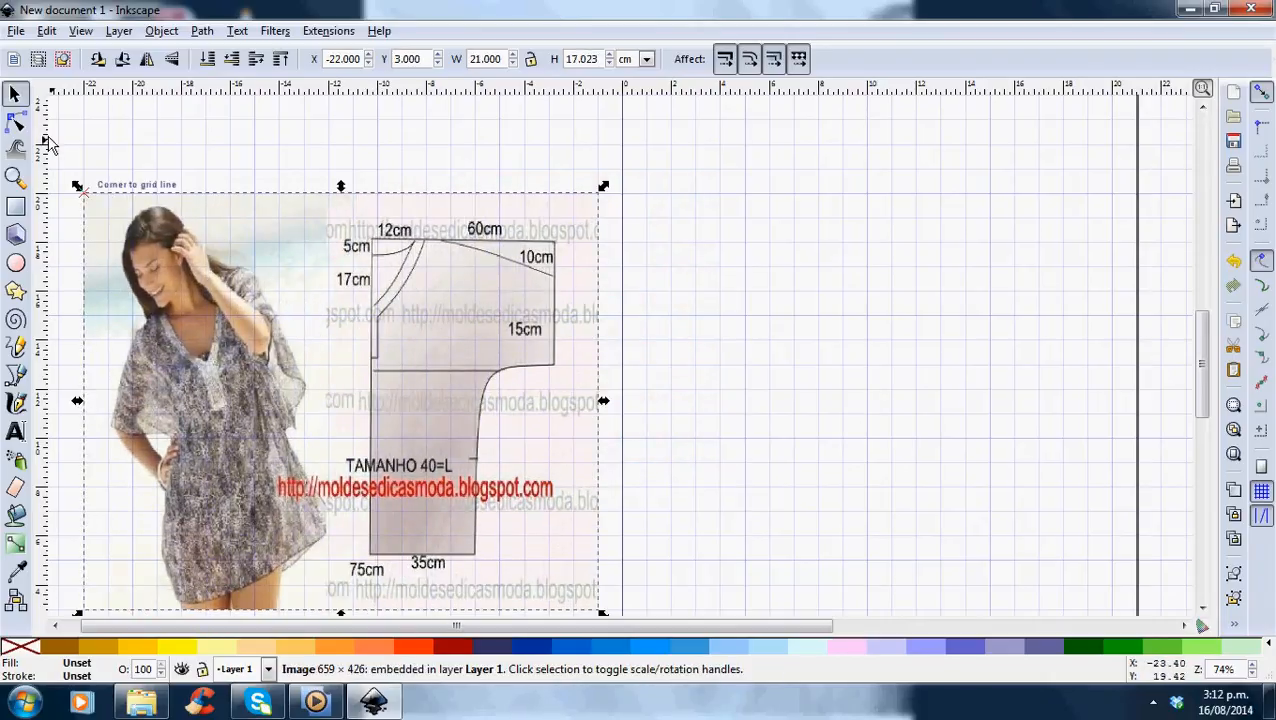
pyautogui.moveTo(347, 194); pyautogui.dragTo(375, 113)
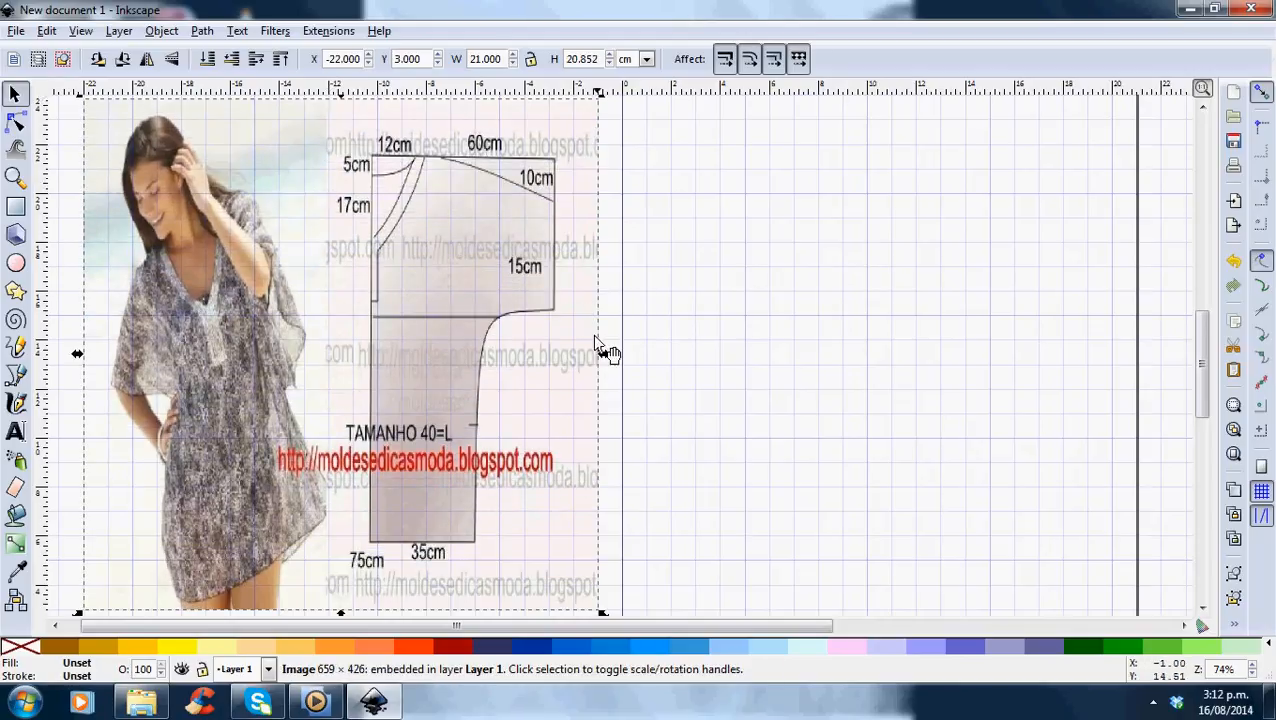
pyautogui.scroll(5, 1205, 335)
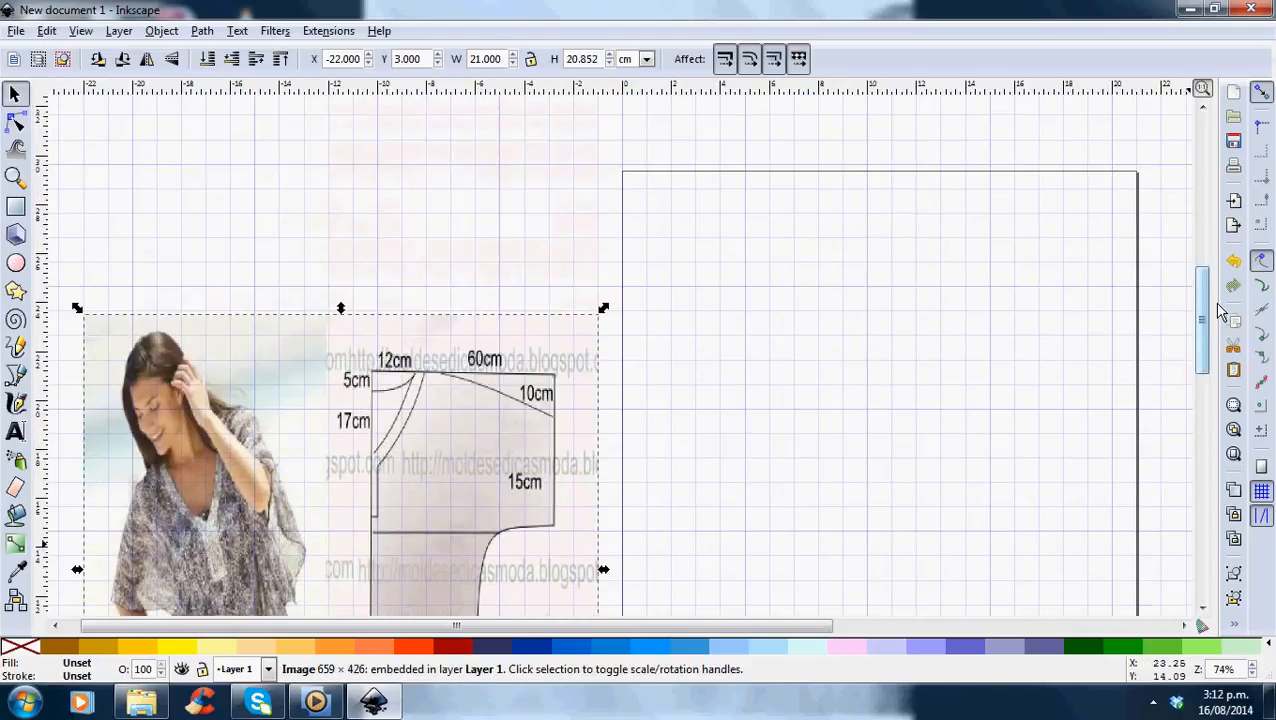
pyautogui.moveTo(341, 322); pyautogui.dragTo(360, 165)
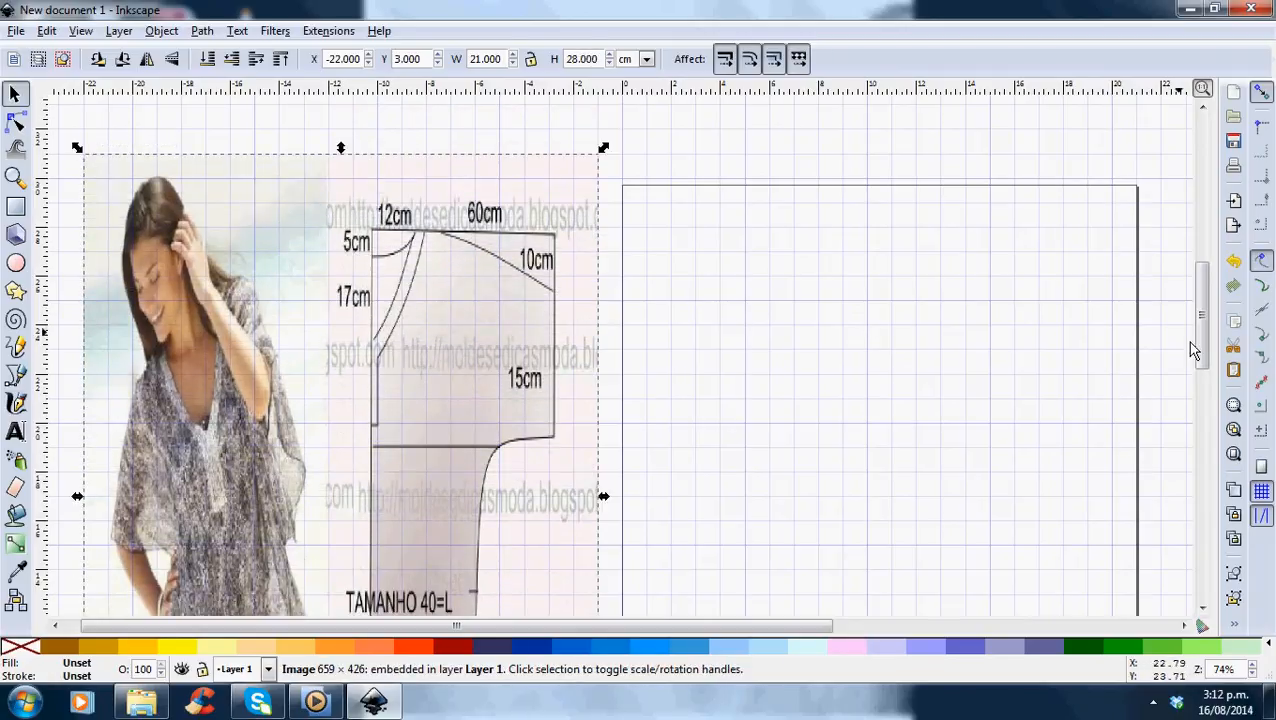
pyautogui.moveTo(1204, 356); pyautogui.dragTo(1221, 423)
pyautogui.moveTo(346, 553); pyautogui.dragTo(353, 602)
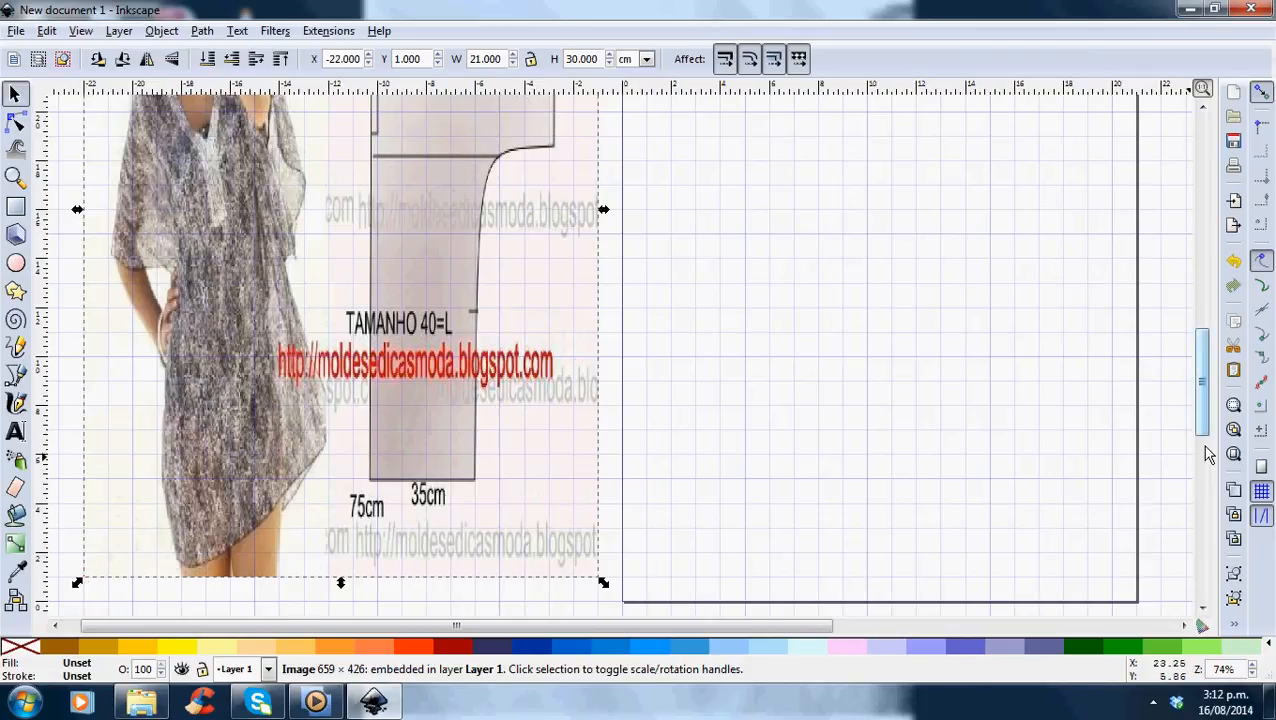
# - Draw a Bezier path from about X 19 cm on the page's bottom edge to the origin, continuing 15 cm up the page's side
pyautogui.moveTo(1210, 440); pyautogui.dragTo(1215, 425)
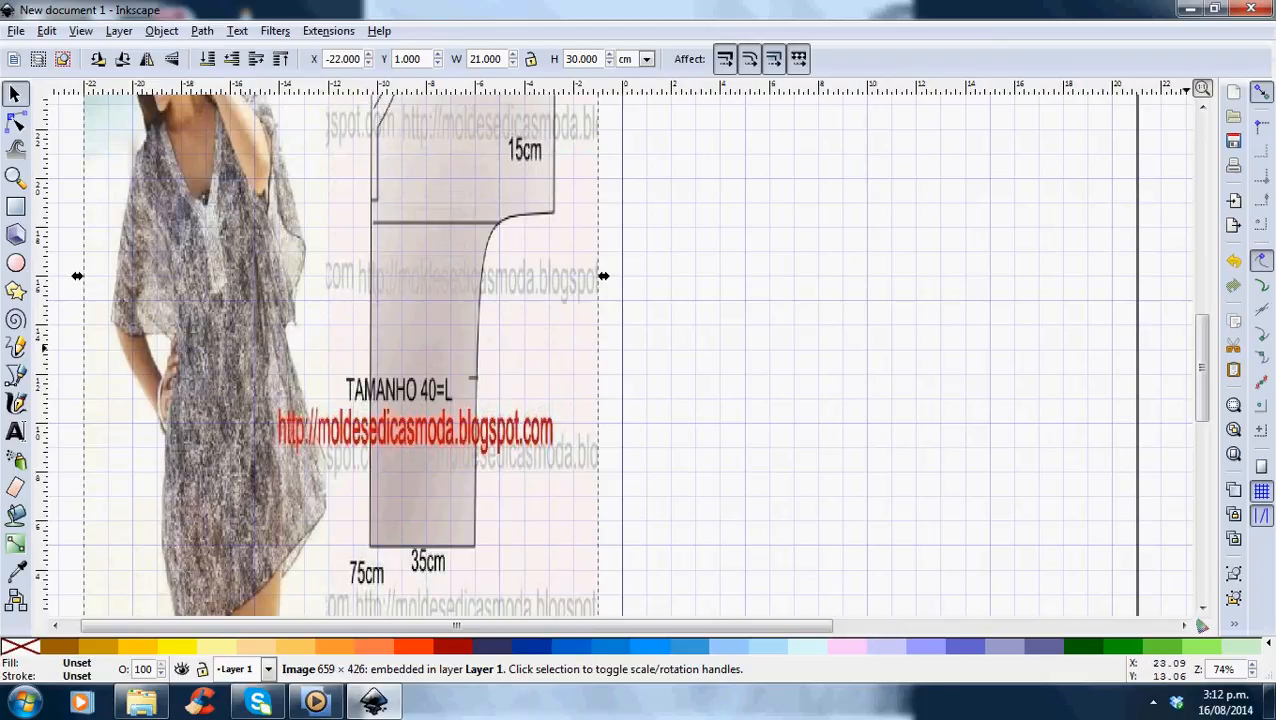
pyautogui.scroll(3, 1188, 378)
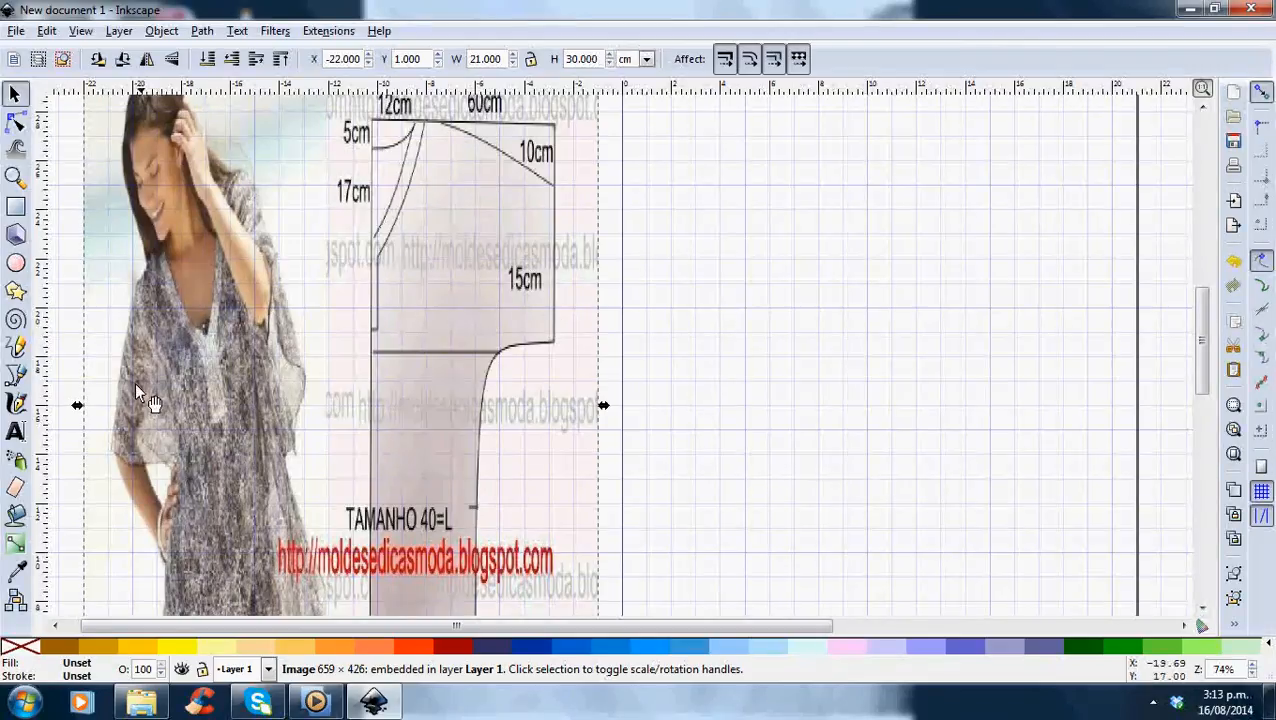
pyautogui.click(22, 380)
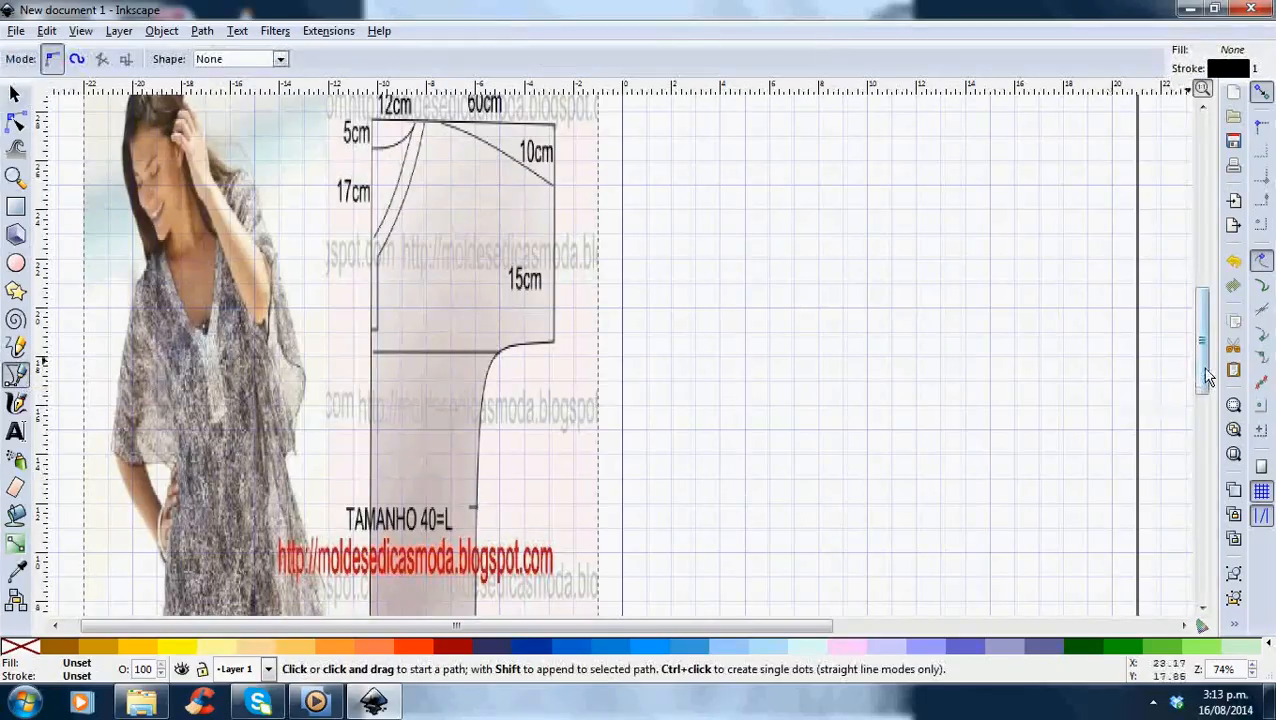
pyautogui.moveTo(1200, 378); pyautogui.dragTo(1200, 440)
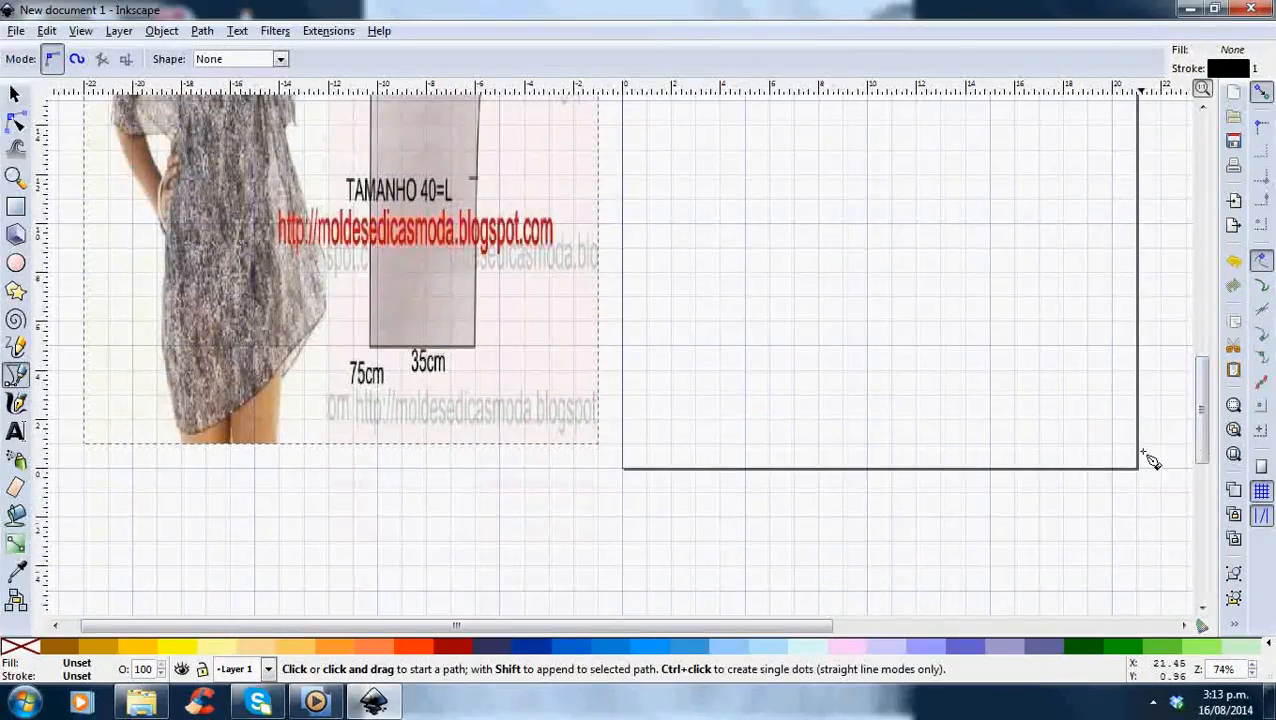
pyautogui.moveTo(1087, 468)
pyautogui.mouseDown()
pyautogui.moveTo(688, 452)
pyautogui.moveTo(633, 467)
pyautogui.moveTo(638, 190)
pyautogui.moveTo(625, 97)
pyautogui.mouseUp()
pyautogui.doubleClick(633, 467)
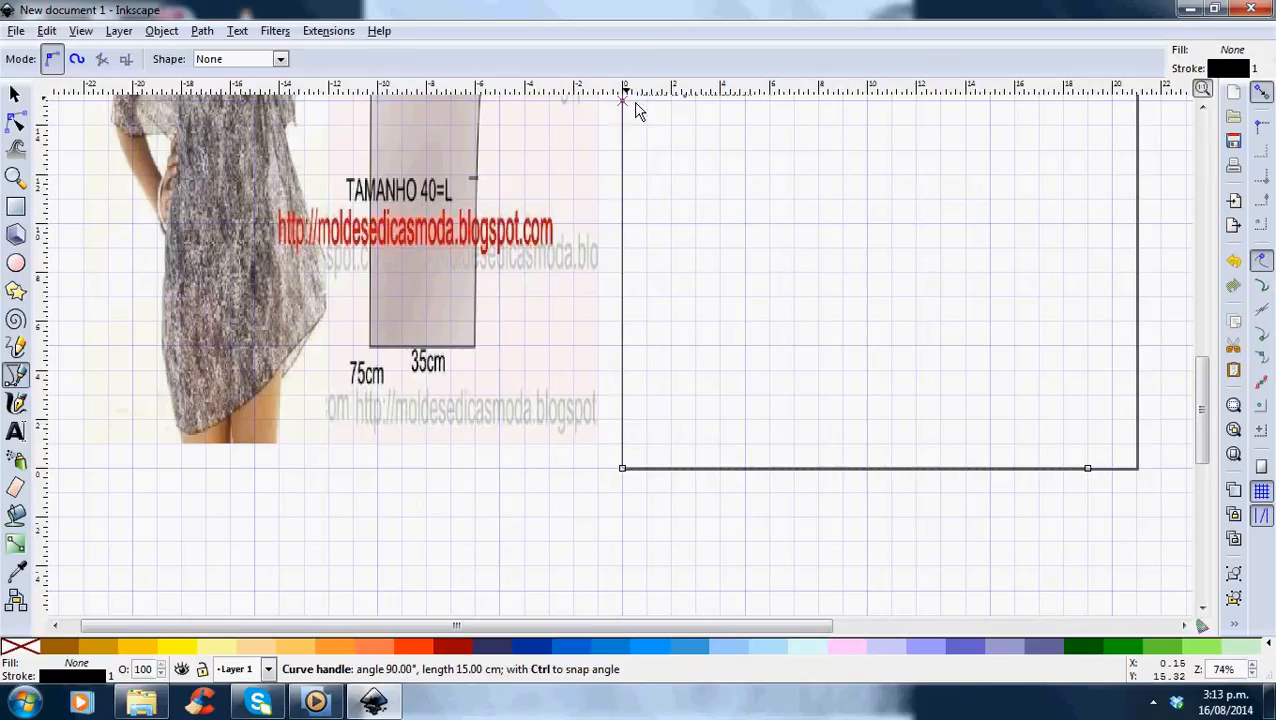
pyautogui.moveTo(635, 103); pyautogui.dragTo(632, 106)
pyautogui.click(623, 101)
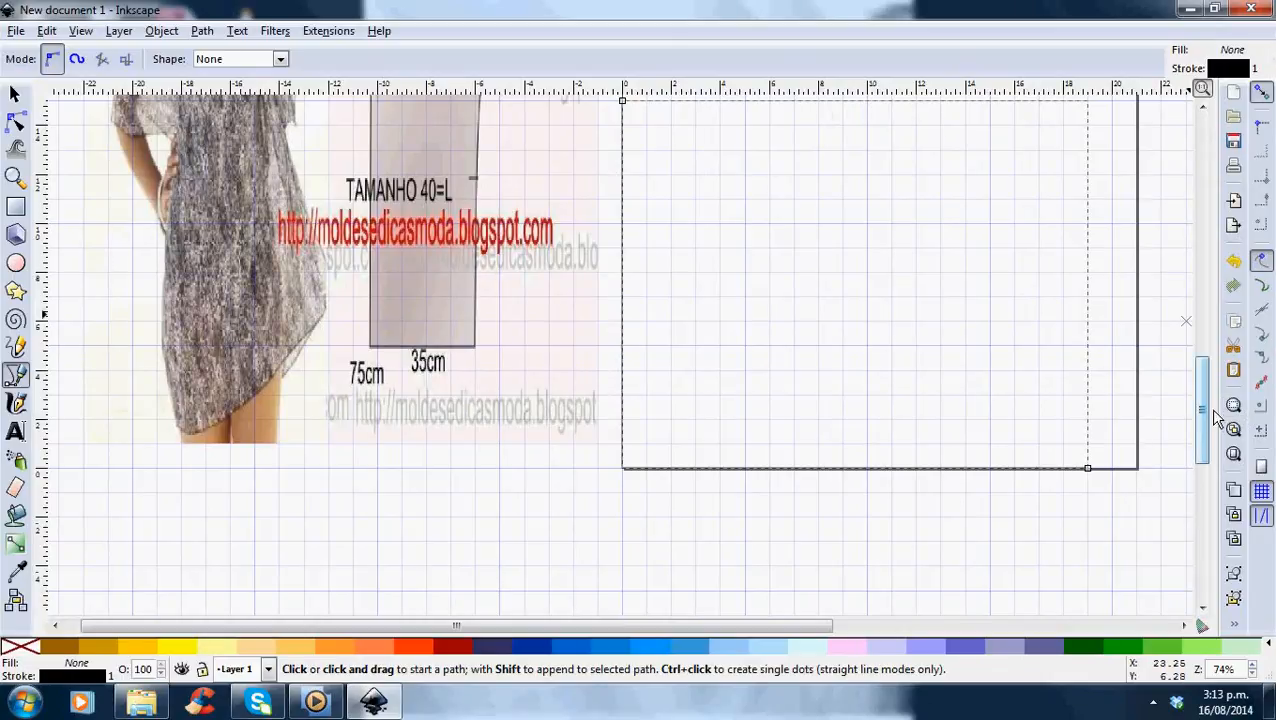
# - Continue the path 21 cm horizontally at Y 15 cm, and finish it about 8 cm down the opposite page edge
pyautogui.scroll(7, 712, 436)
pyautogui.moveTo(622, 408); pyautogui.dragTo(1137, 408)
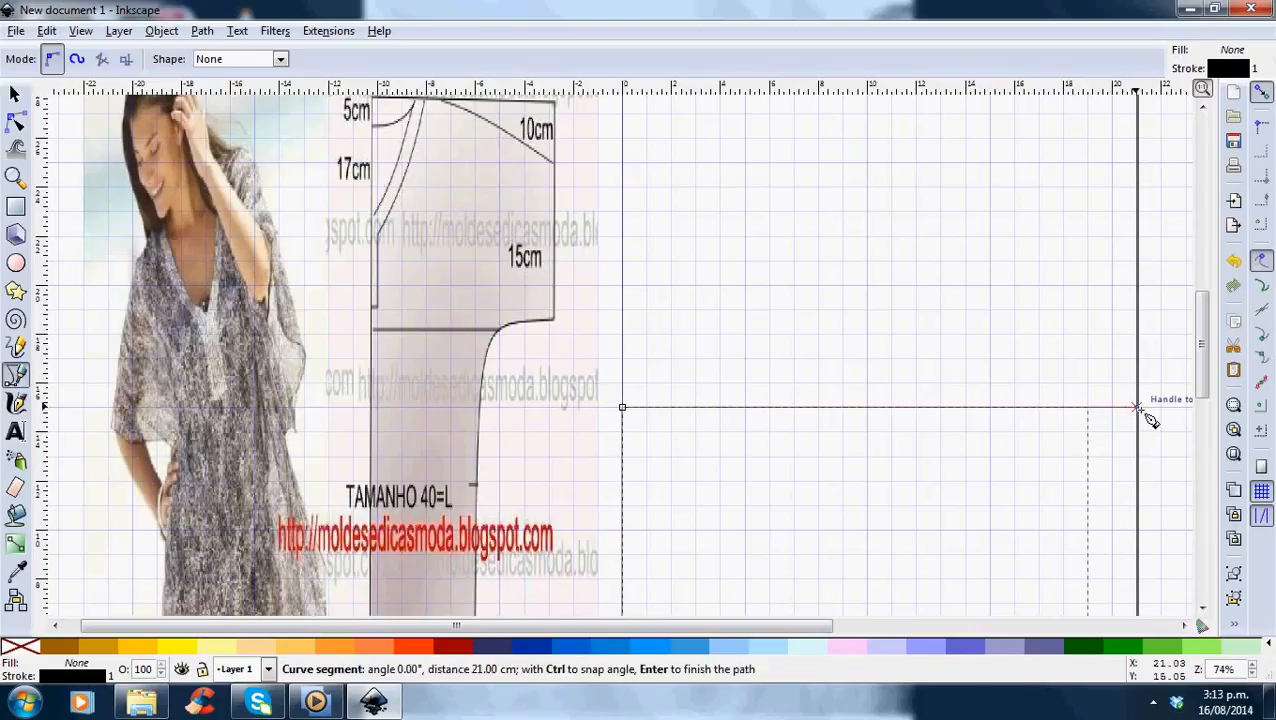
pyautogui.press('Return')
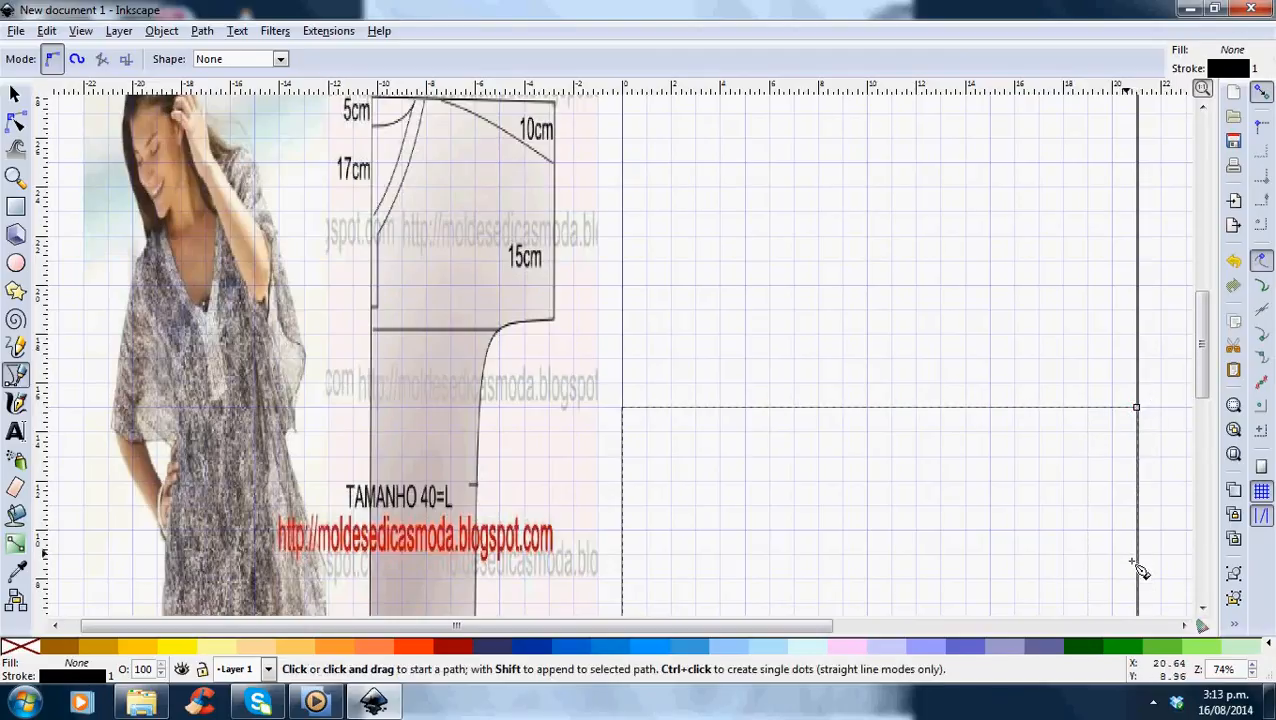
pyautogui.moveTo(1136, 409); pyautogui.dragTo(1140, 613)
pyautogui.press('Return')
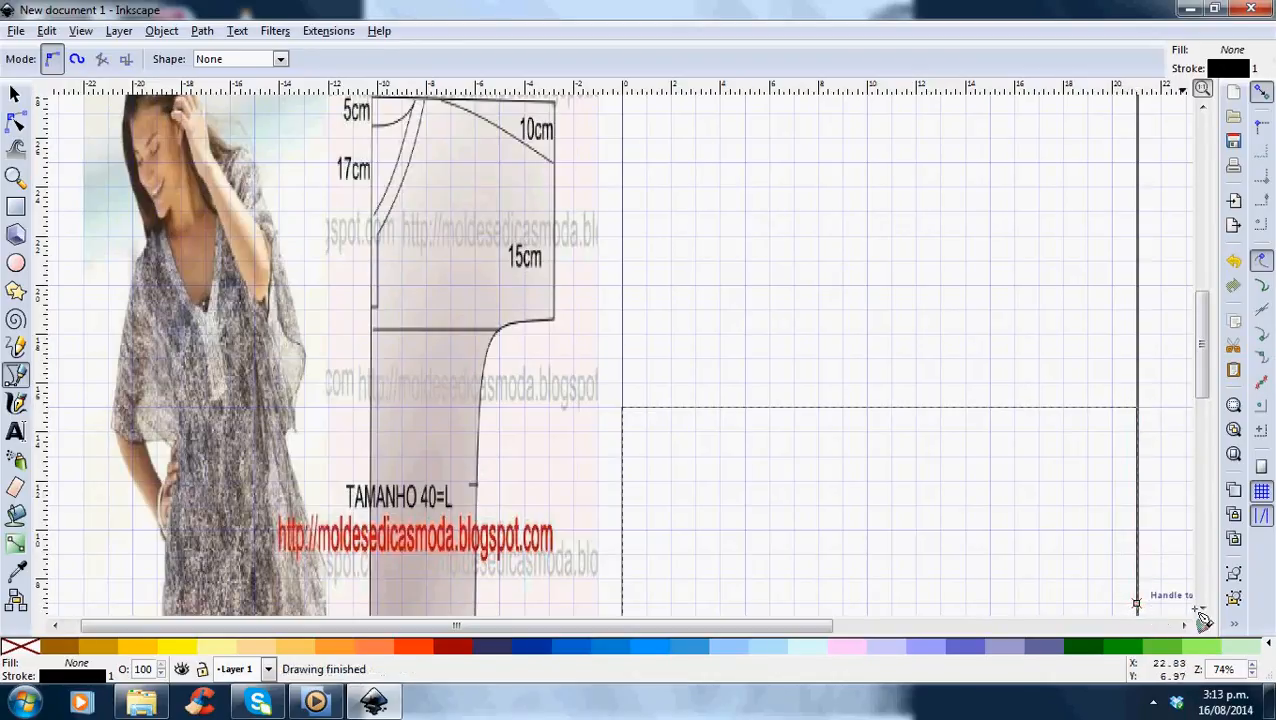
pyautogui.scroll(-10, 1190, 600)
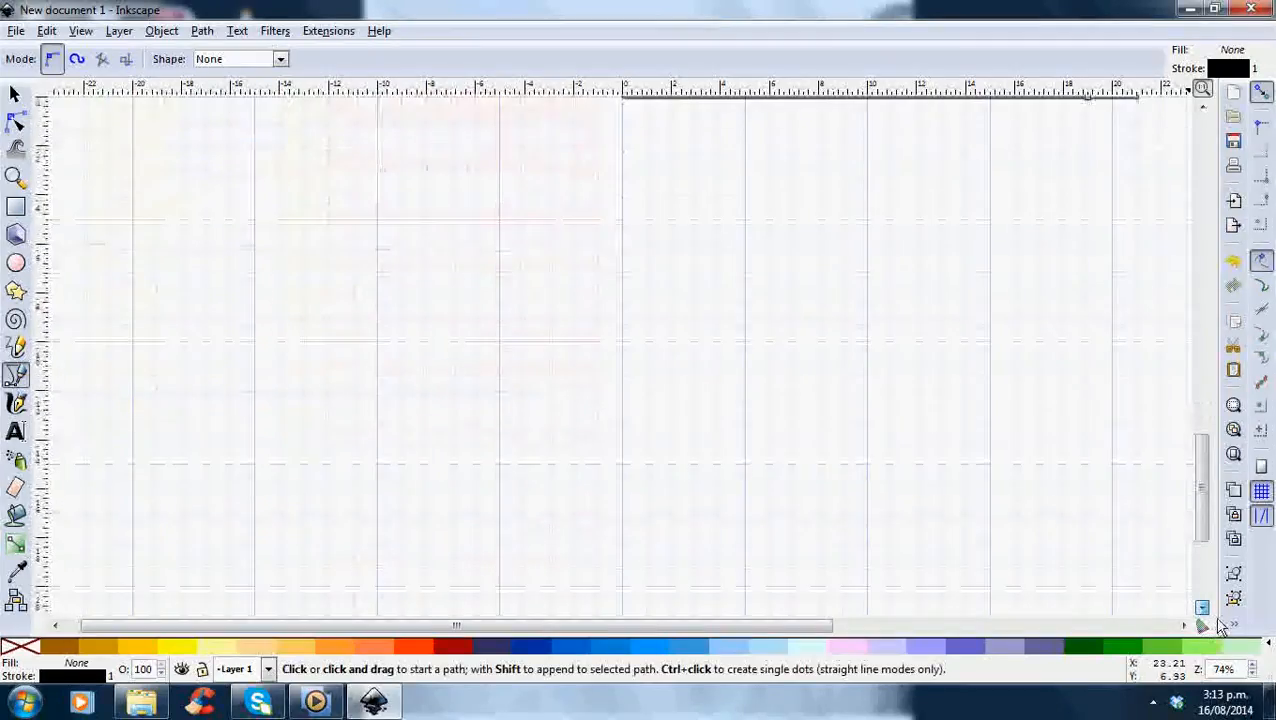
pyautogui.scroll(10, 1222, 585)
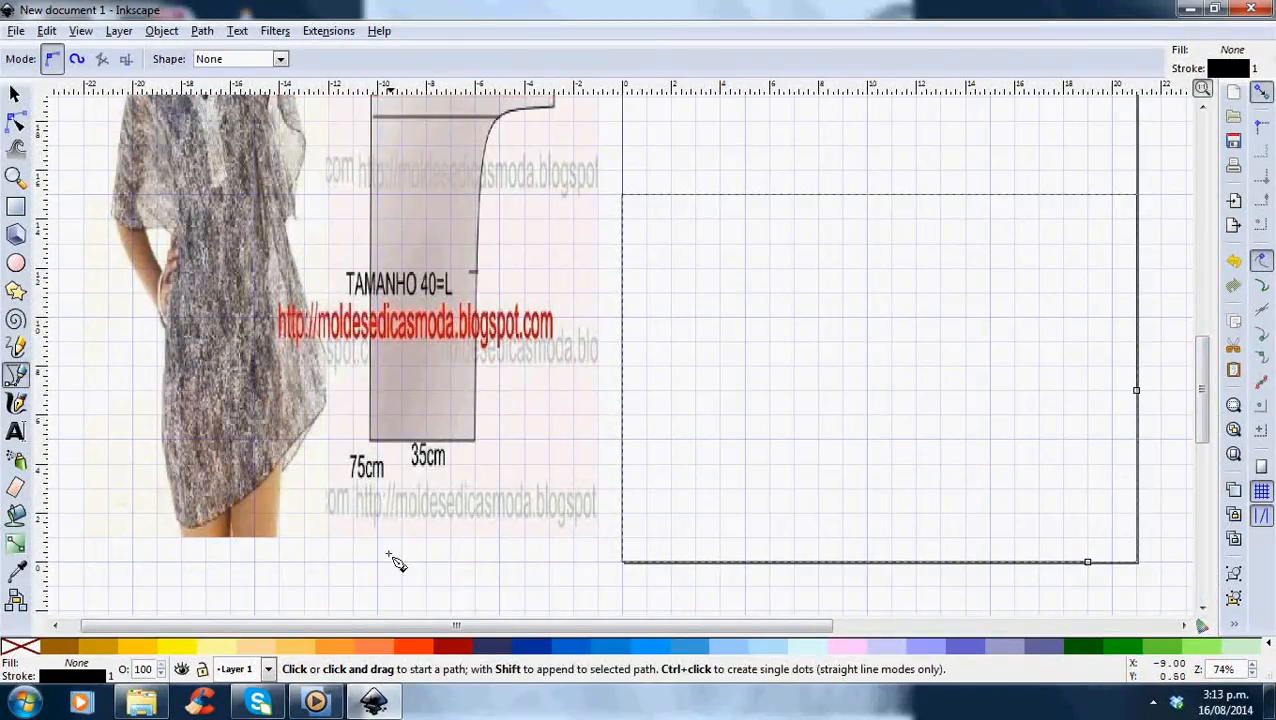
pyautogui.click(628, 567)
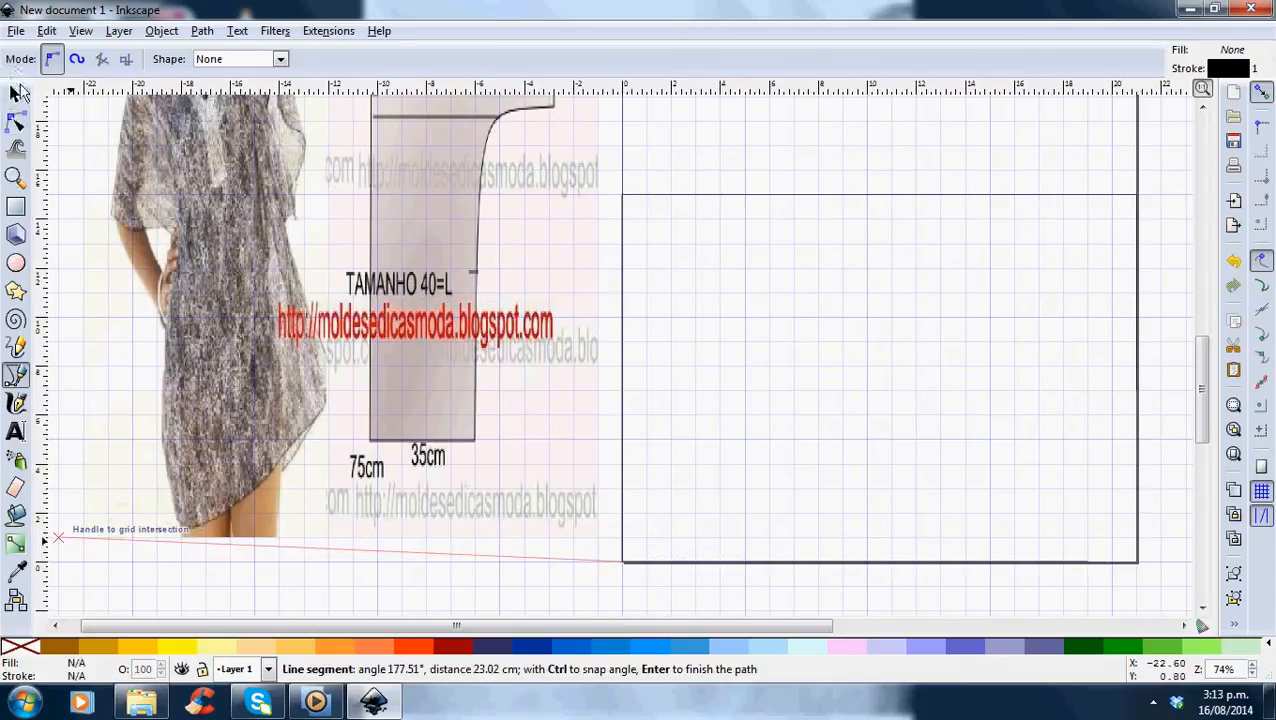
# - Select the drawn outline for node editing and set its stroke colour to green, RGBA 00f300ff
pyautogui.click(16, 125)
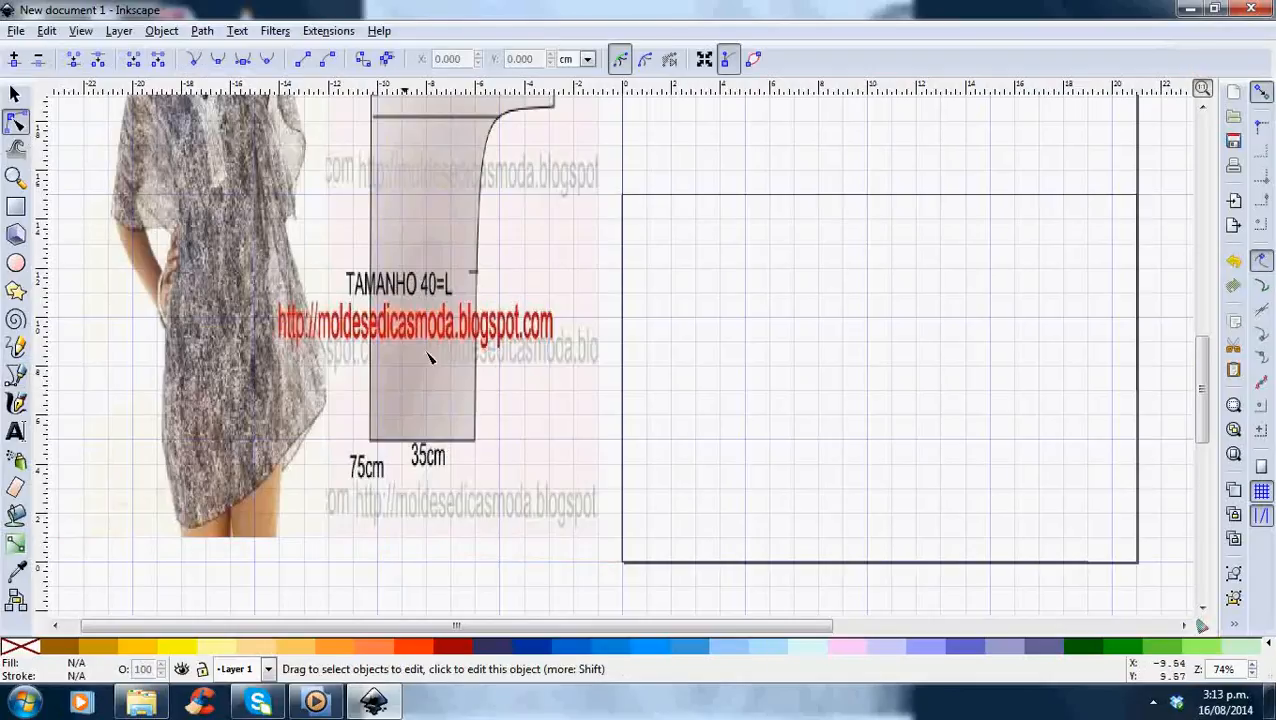
pyautogui.click(624, 563)
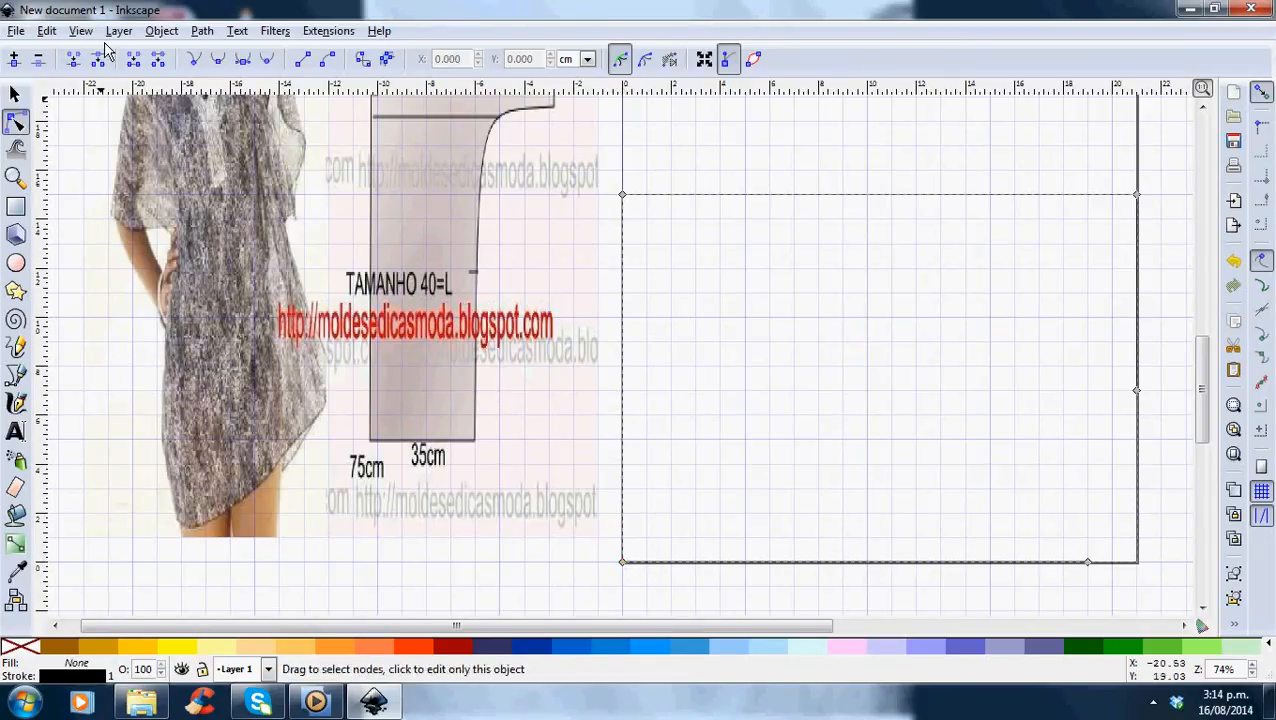
pyautogui.click(165, 34)
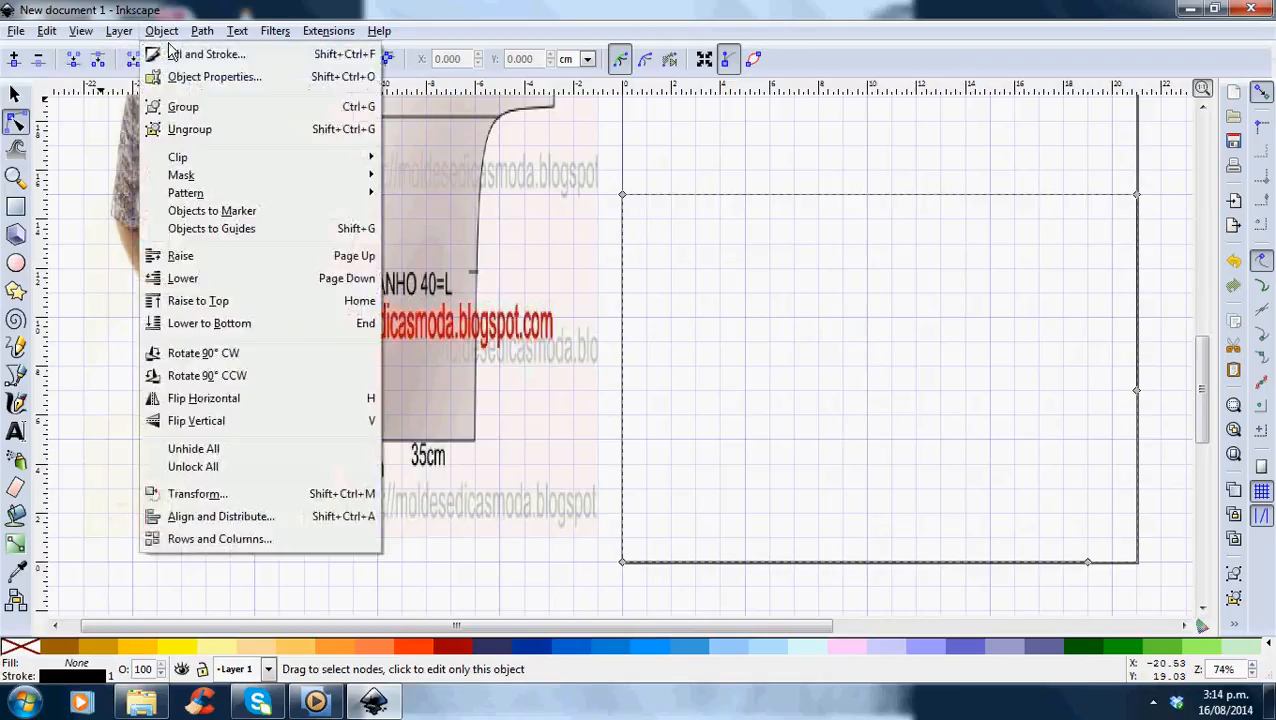
pyautogui.click(189, 63)
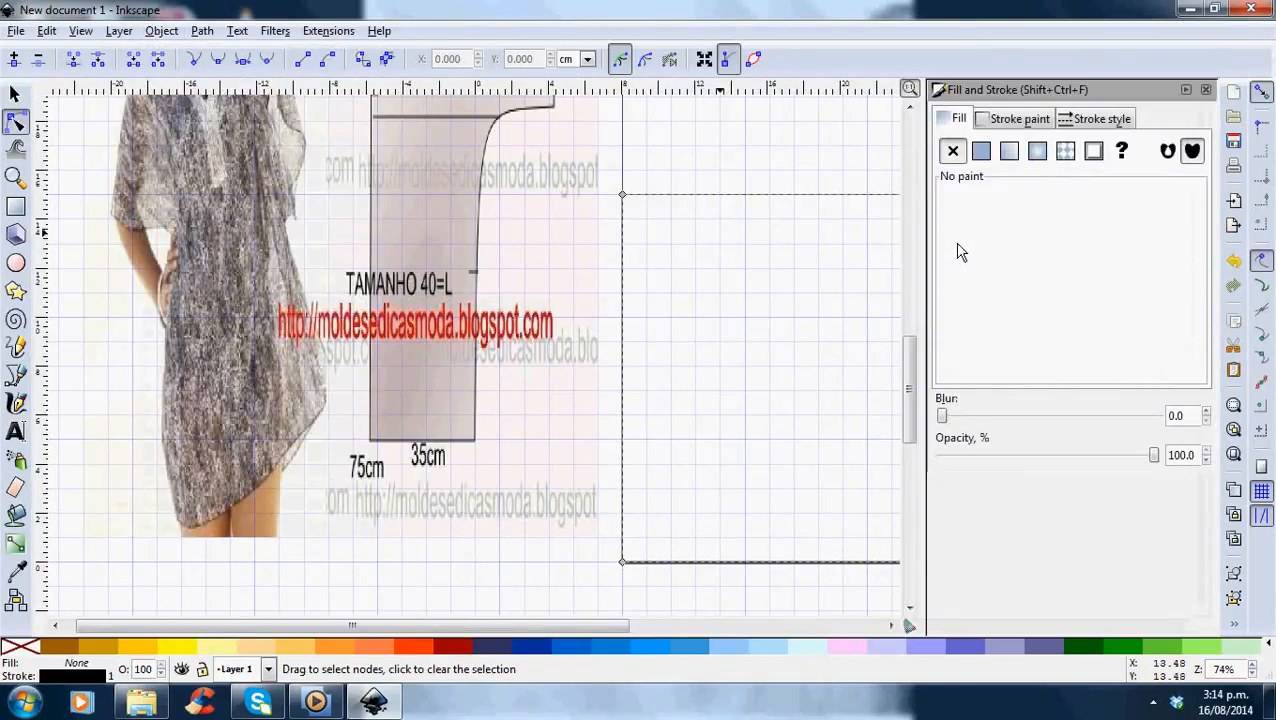
pyautogui.click(1028, 124)
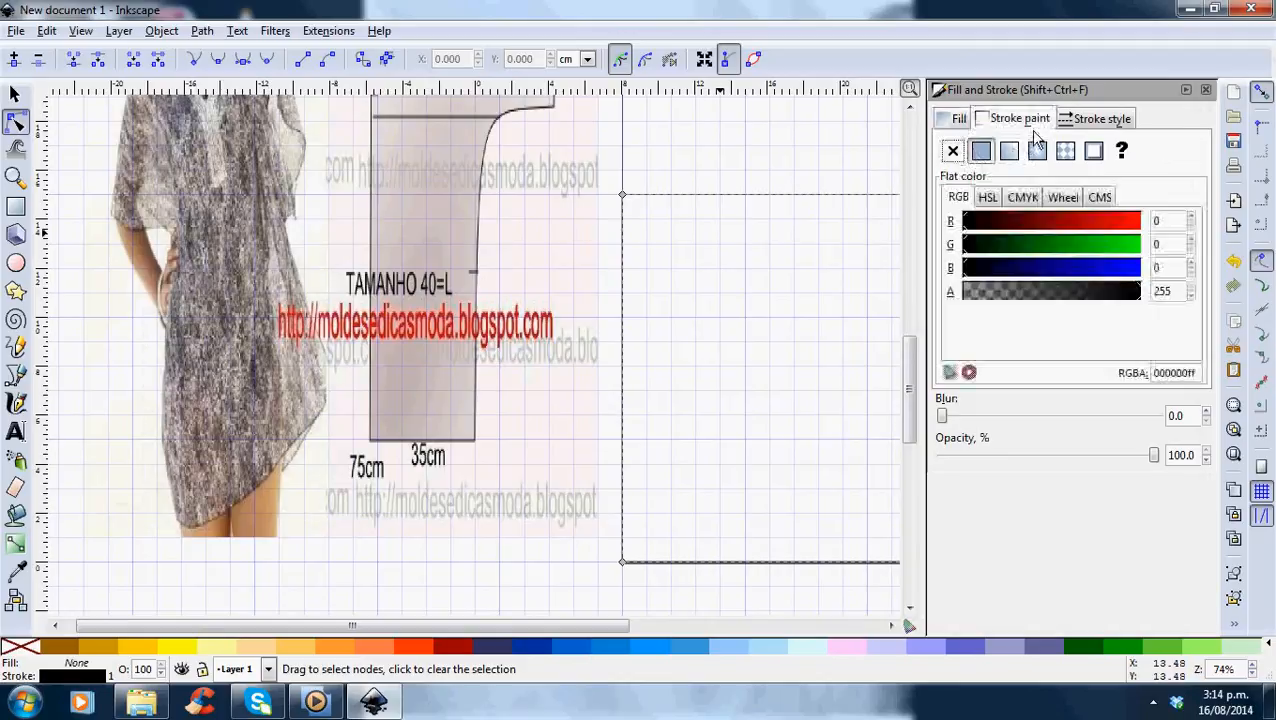
pyautogui.click(1140, 252)
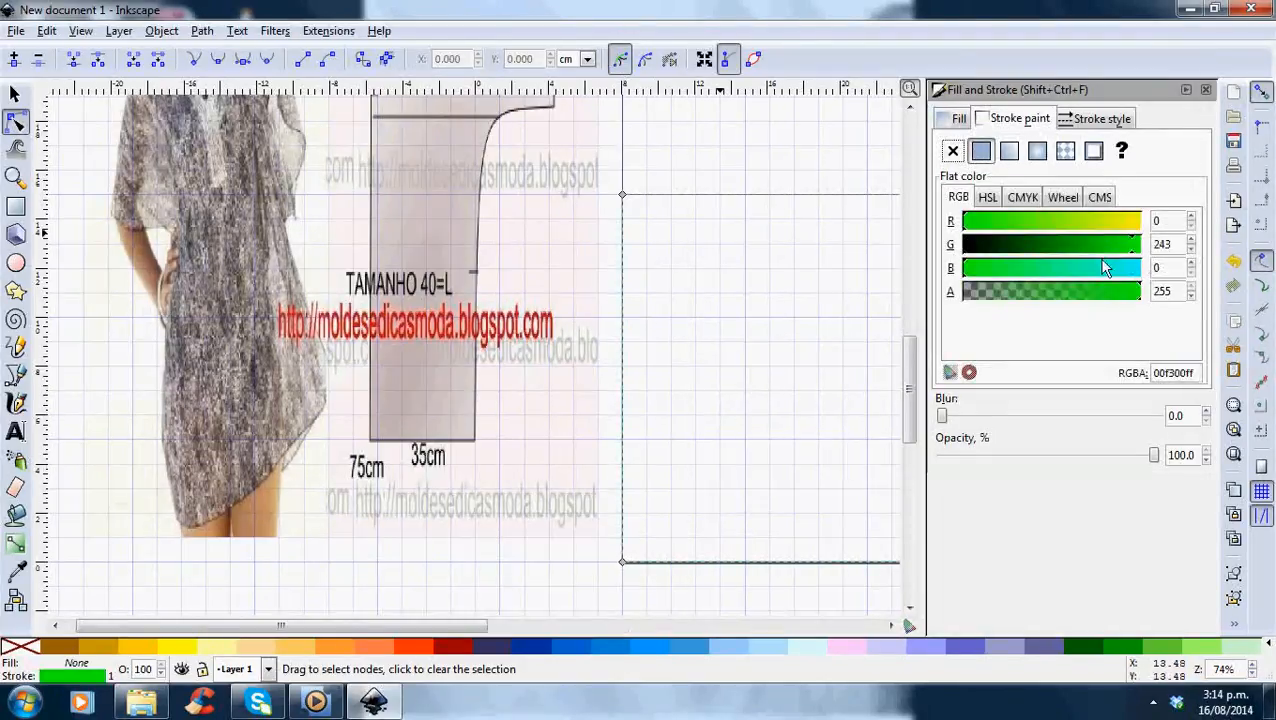
# - Thicken the outline's stroke to 0.228 cm and close the fill and stroke settings
pyautogui.click(1098, 120)
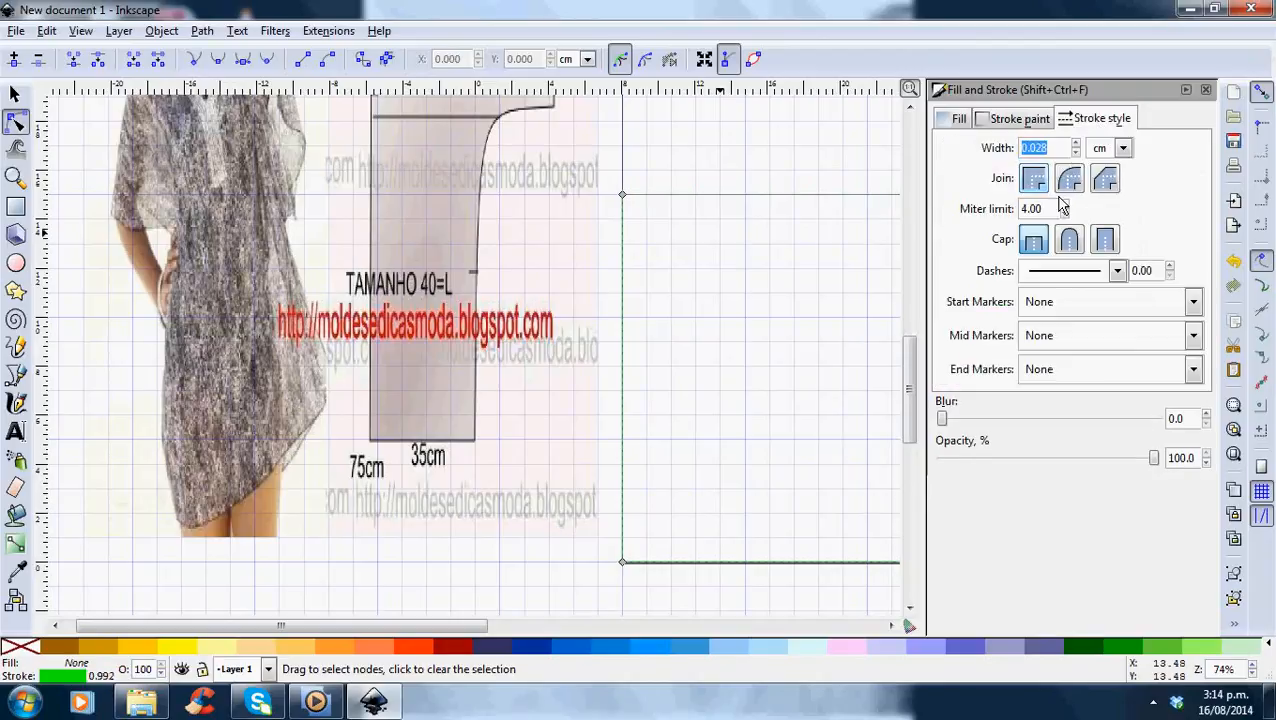
pyautogui.press('Up')
pyautogui.press('Up')
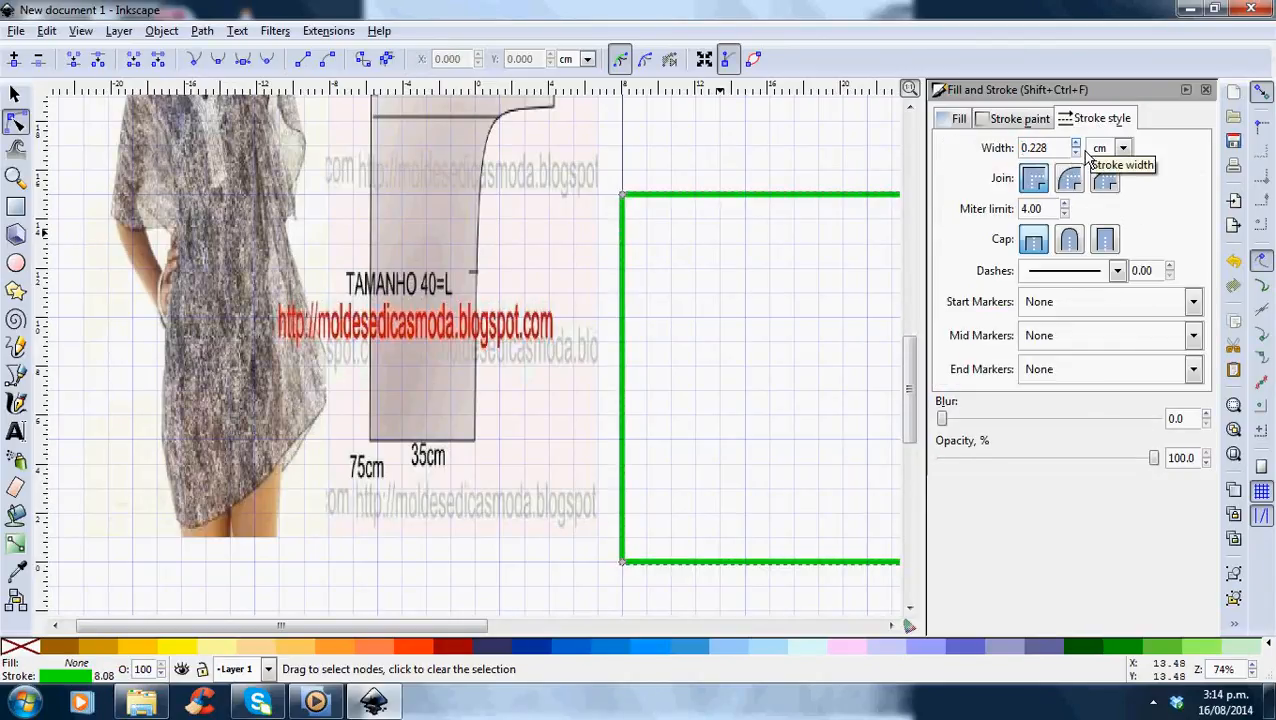
pyautogui.click(1206, 91)
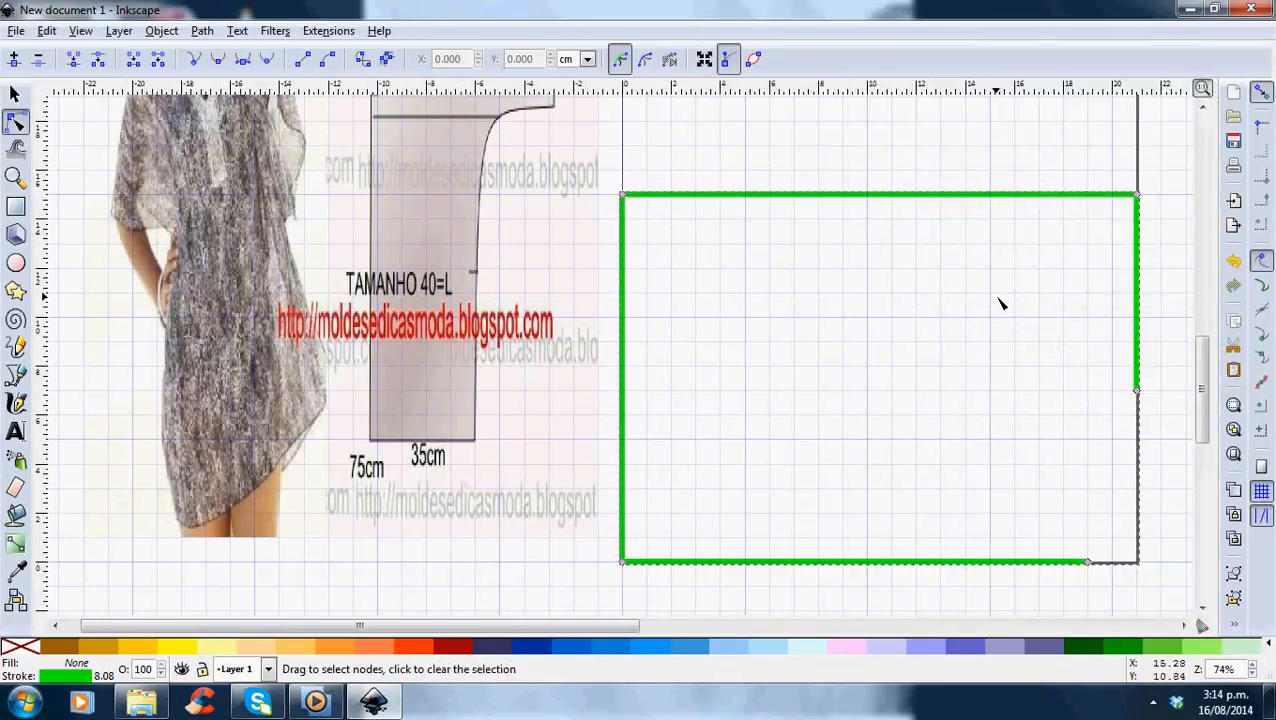
# - Insert a node on the outline's bottom edge at about X 12.5 cm and delete it again
pyautogui.scroll(-2, 1210, 420)
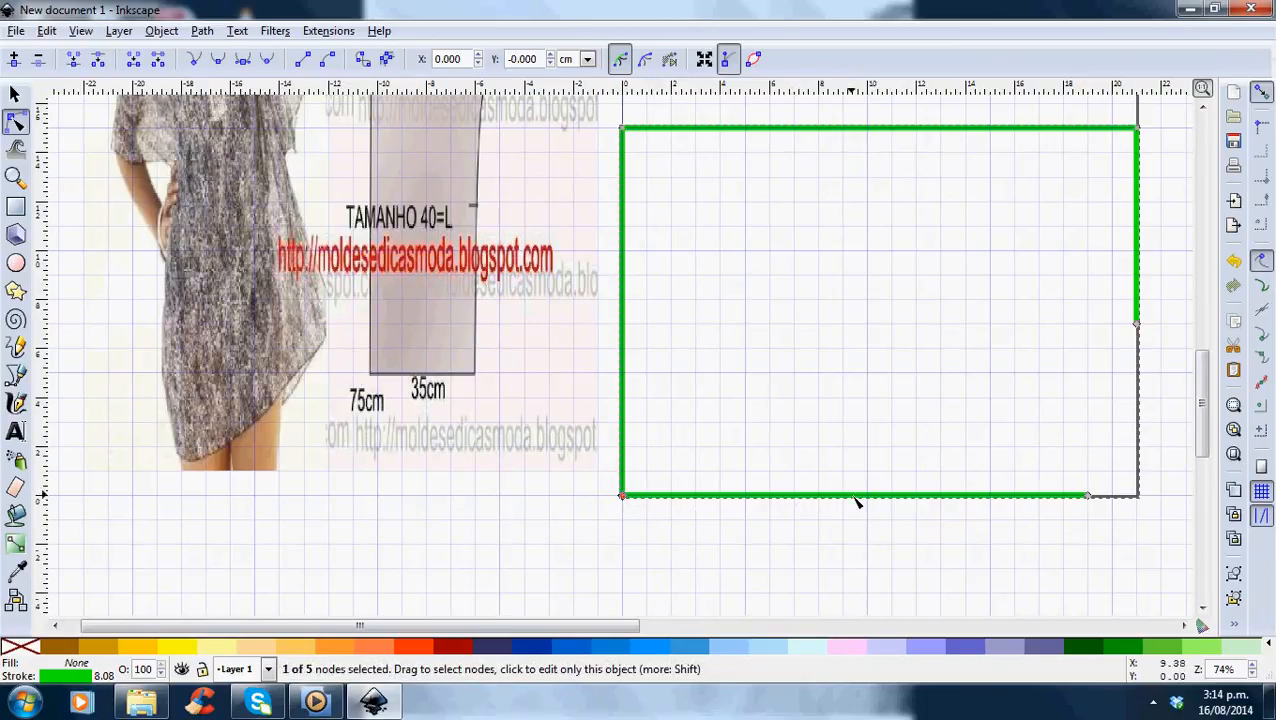
pyautogui.doubleClick(930, 497)
pyautogui.click(870, 496)
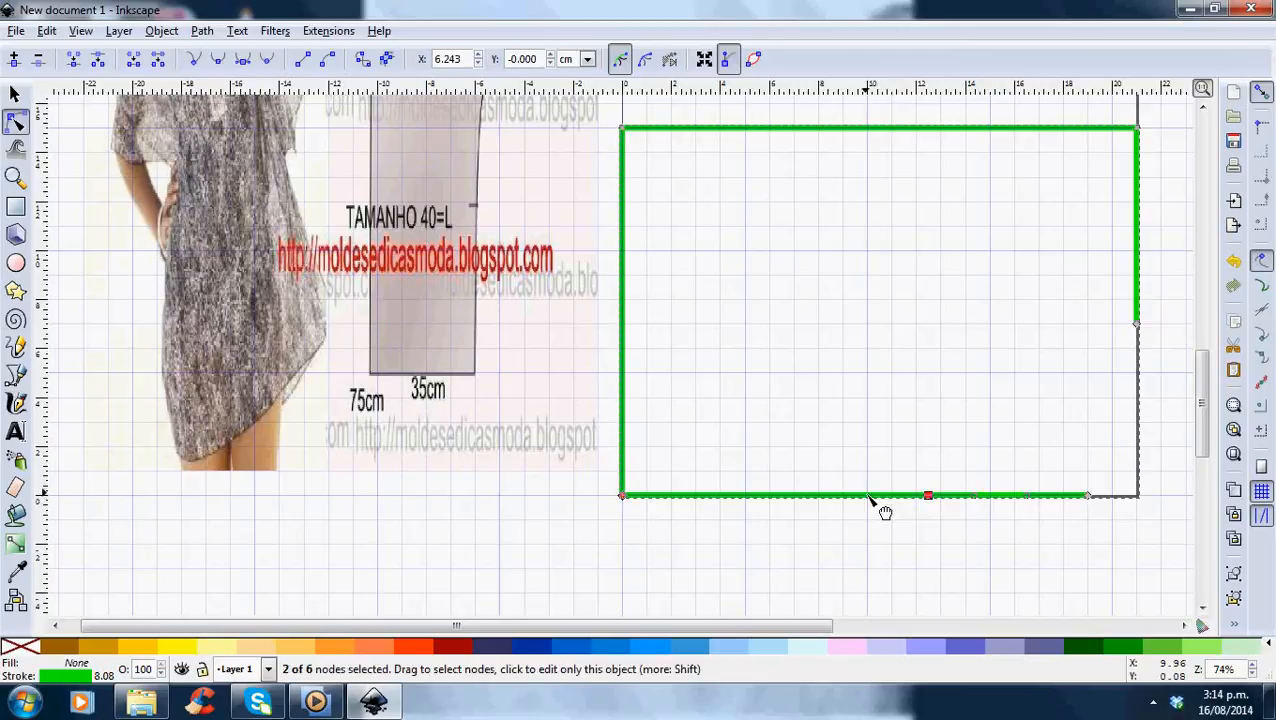
pyautogui.click(930, 497)
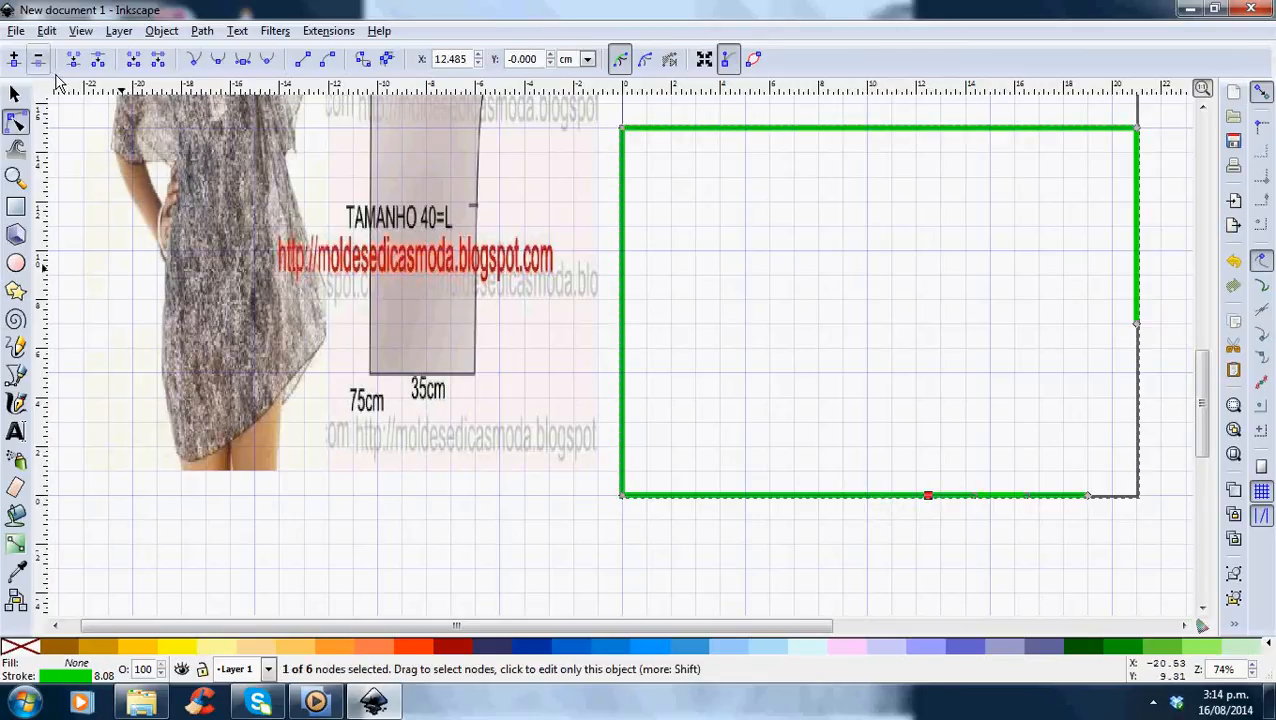
pyautogui.click(38, 59)
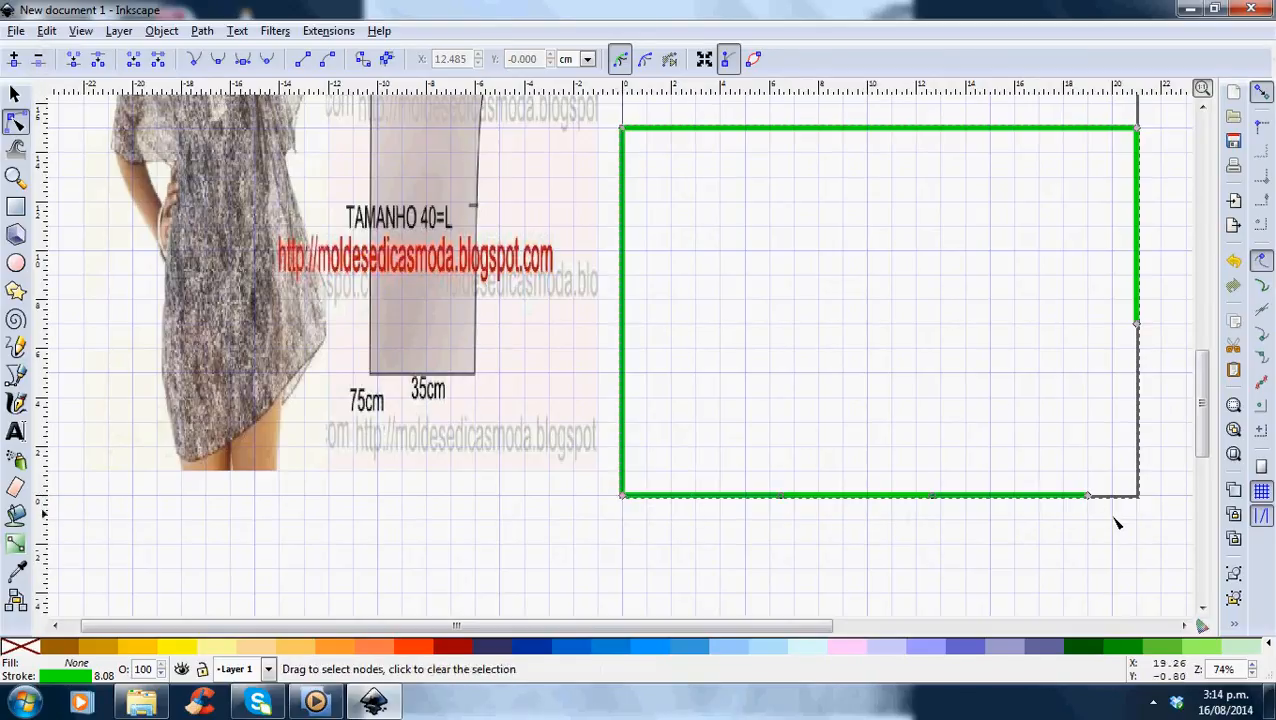
# - Extend the outline's bottom edge by setting its open end node's X coordinate to 35 cm
pyautogui.click(852, 497)
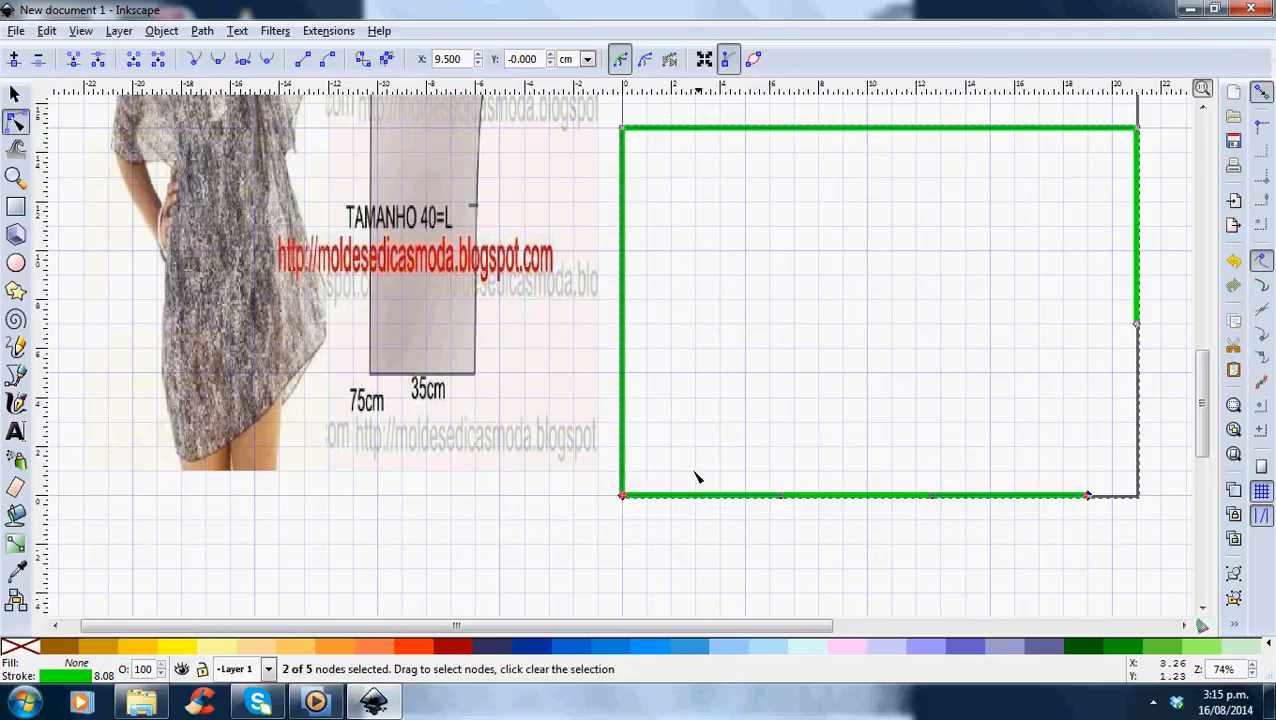
pyautogui.click(622, 495)
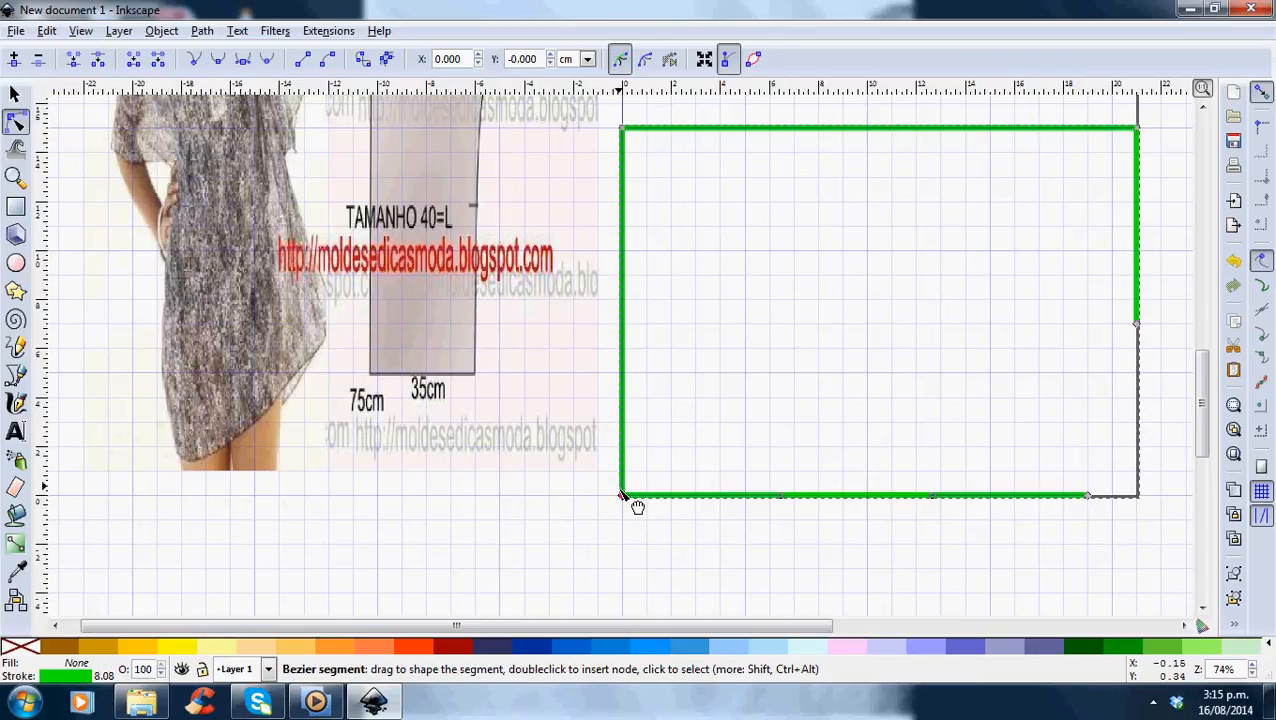
pyautogui.click(1088, 496)
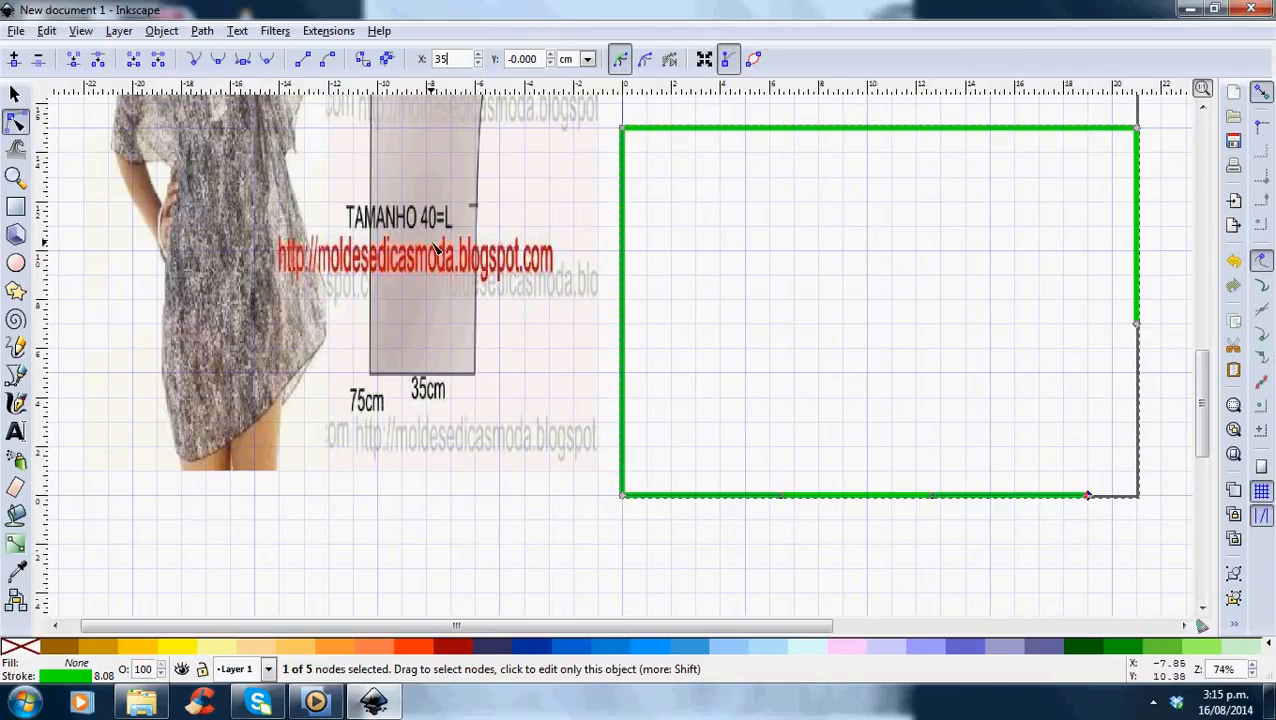
pyautogui.press('Return')
pyautogui.moveTo(826, 628); pyautogui.dragTo(1154, 666)
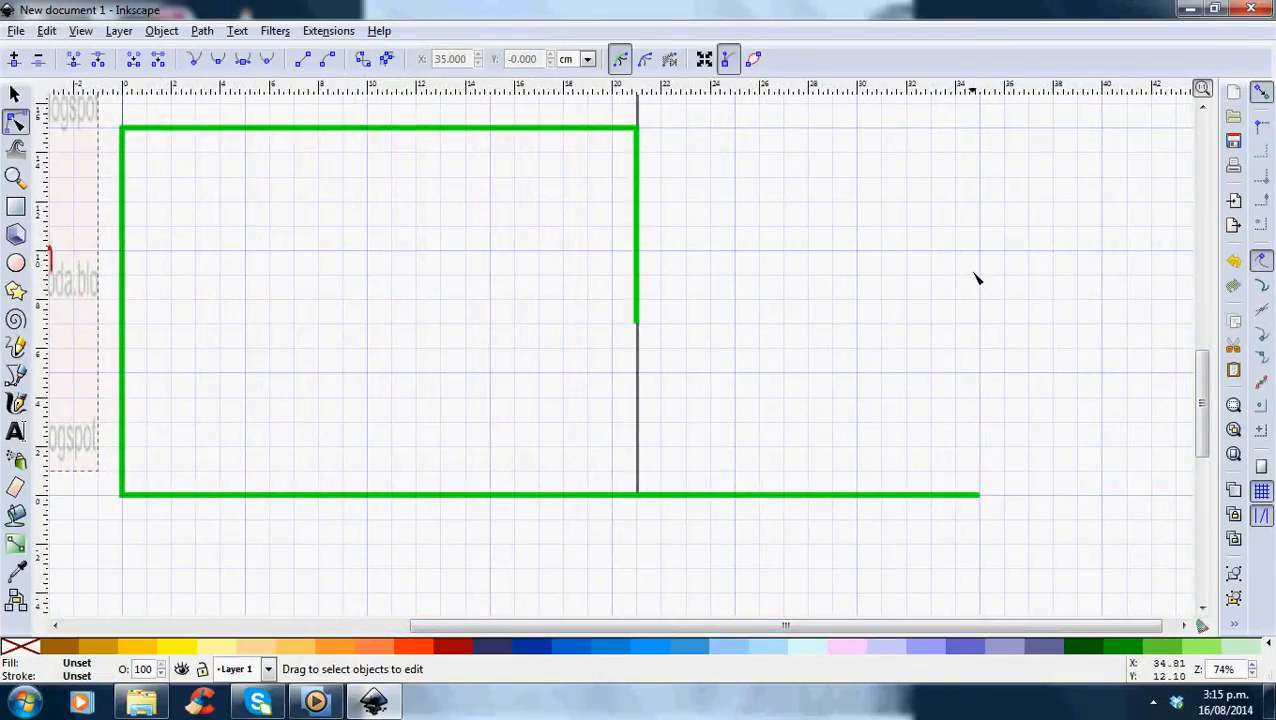
pyautogui.click(982, 497)
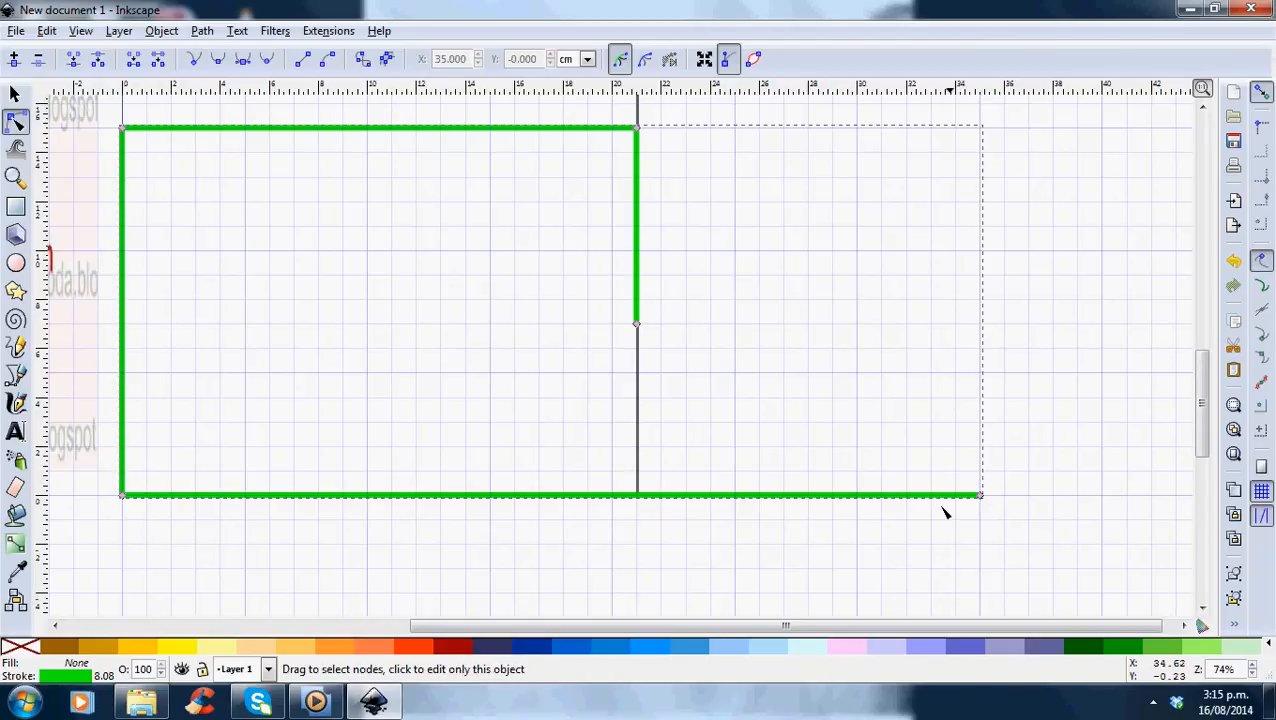
# - Raise the outline's upper-left corner node by setting its Y coordinate to 75 cm
pyautogui.moveTo(1092, 626); pyautogui.dragTo(823, 639)
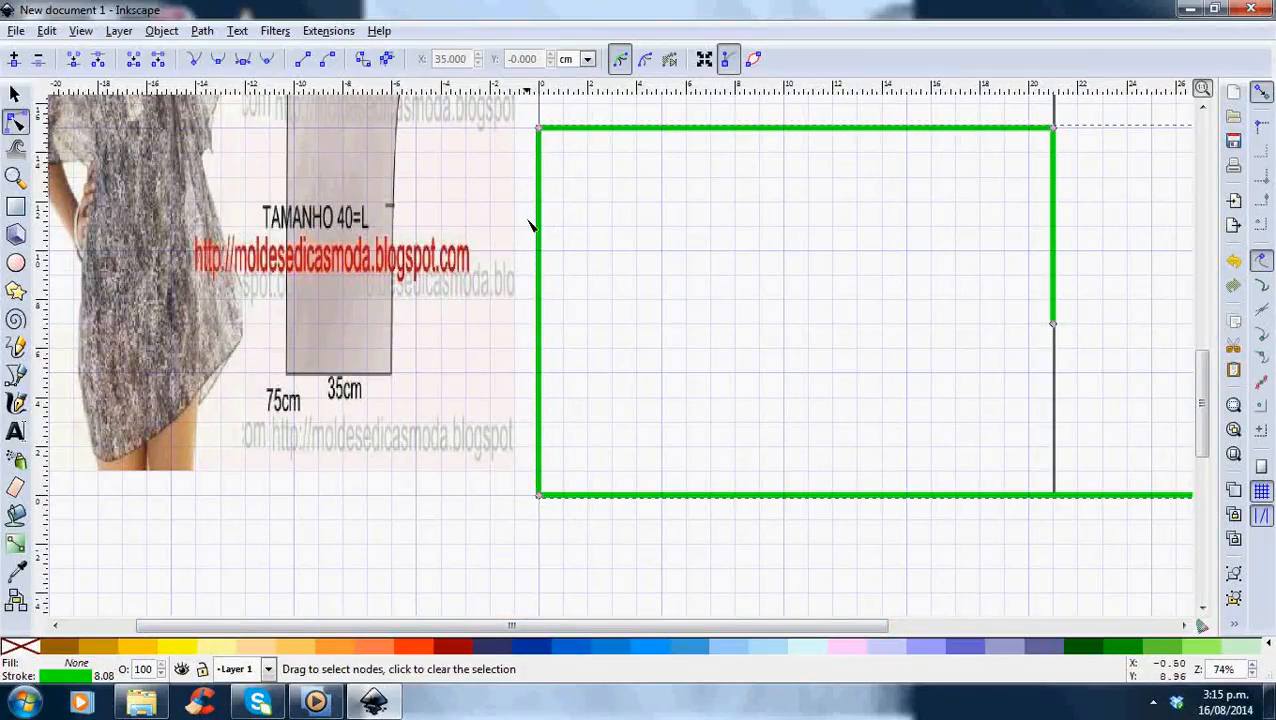
pyautogui.click(539, 128)
pyautogui.moveTo(1204, 400); pyautogui.dragTo(1204, 365)
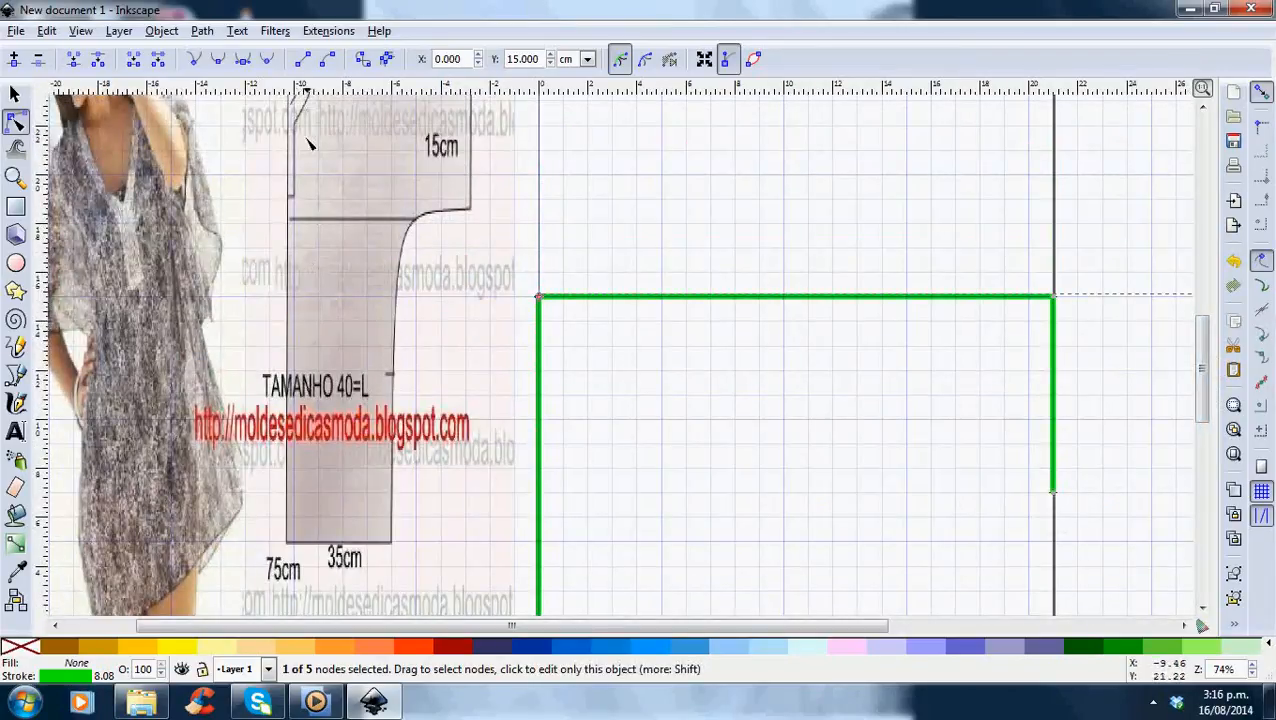
pyautogui.scroll(5, 1206, 450)
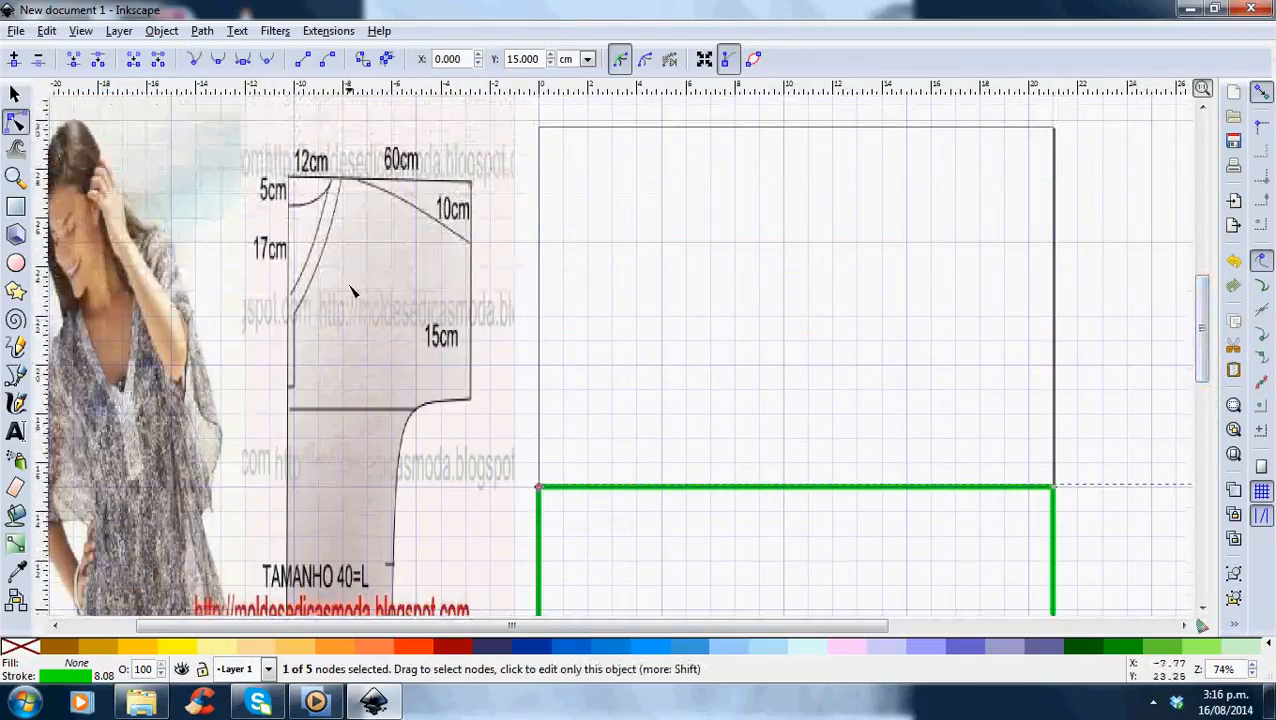
pyautogui.scroll(-7, 1208, 385)
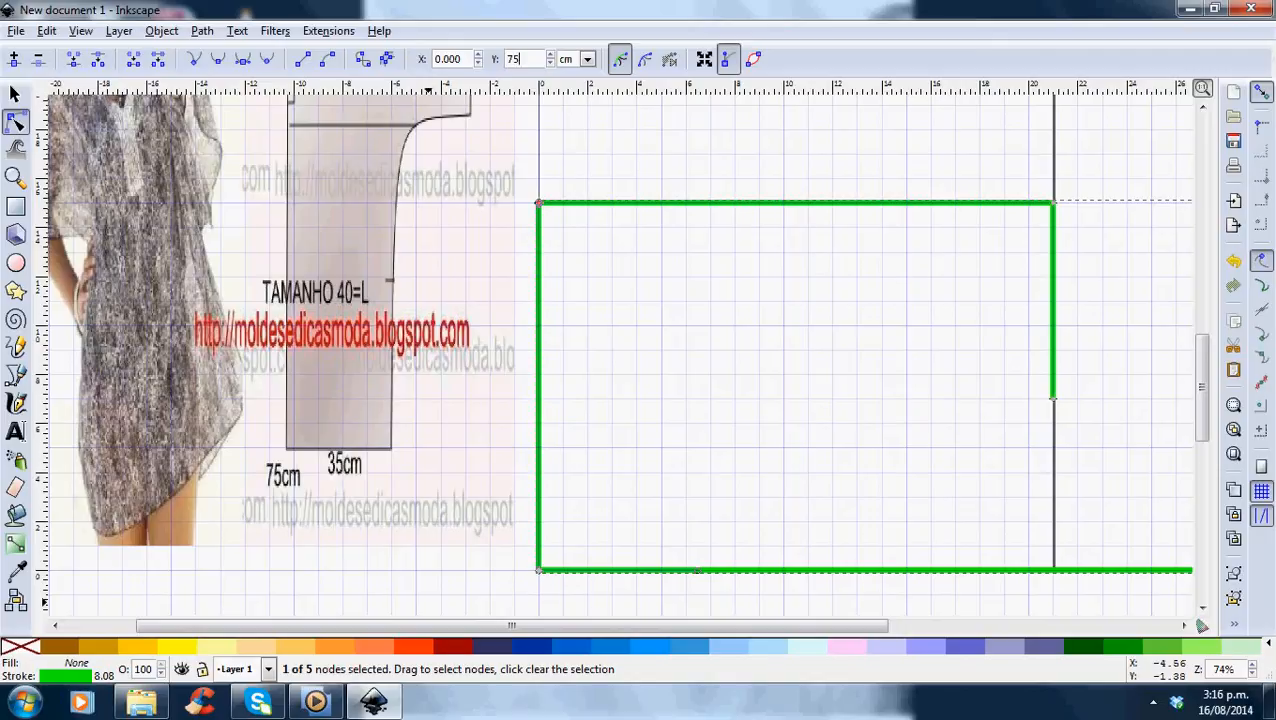
pyautogui.press('Return')
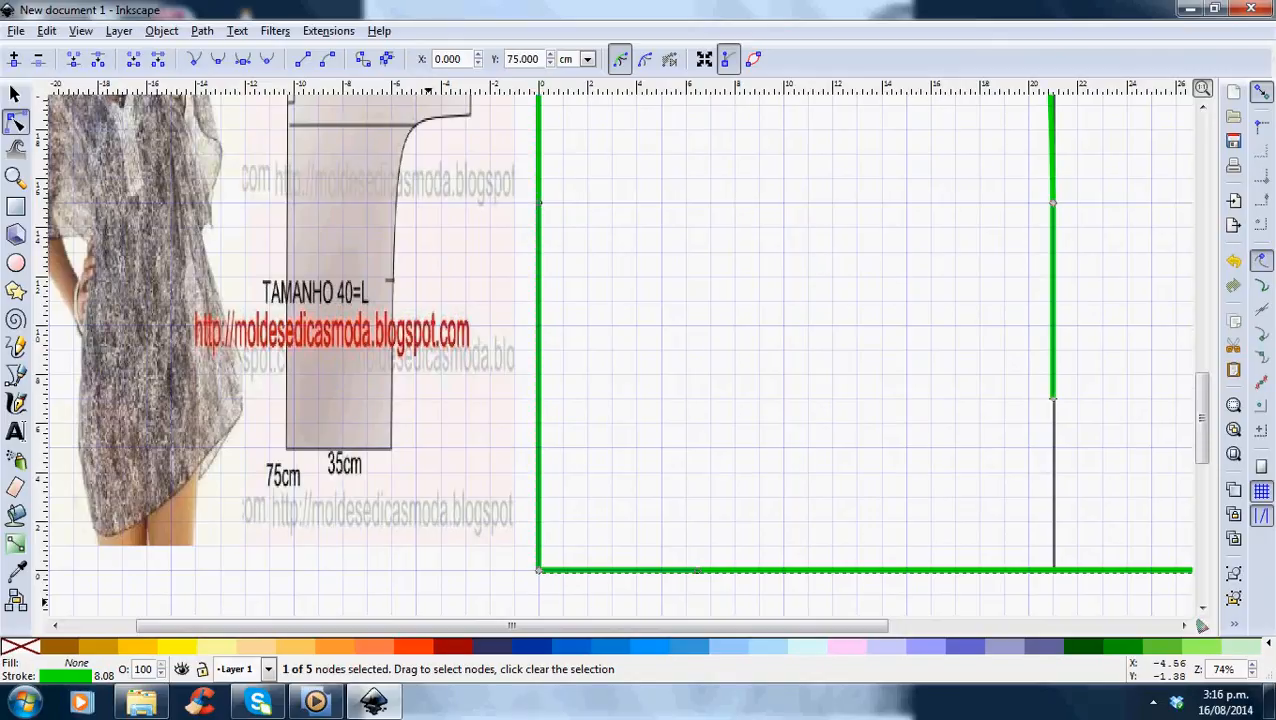
# - Select the outline's remaining upper corner node at X 21, Y 15 cm
pyautogui.moveTo(1218, 458); pyautogui.dragTo(1225, 205)
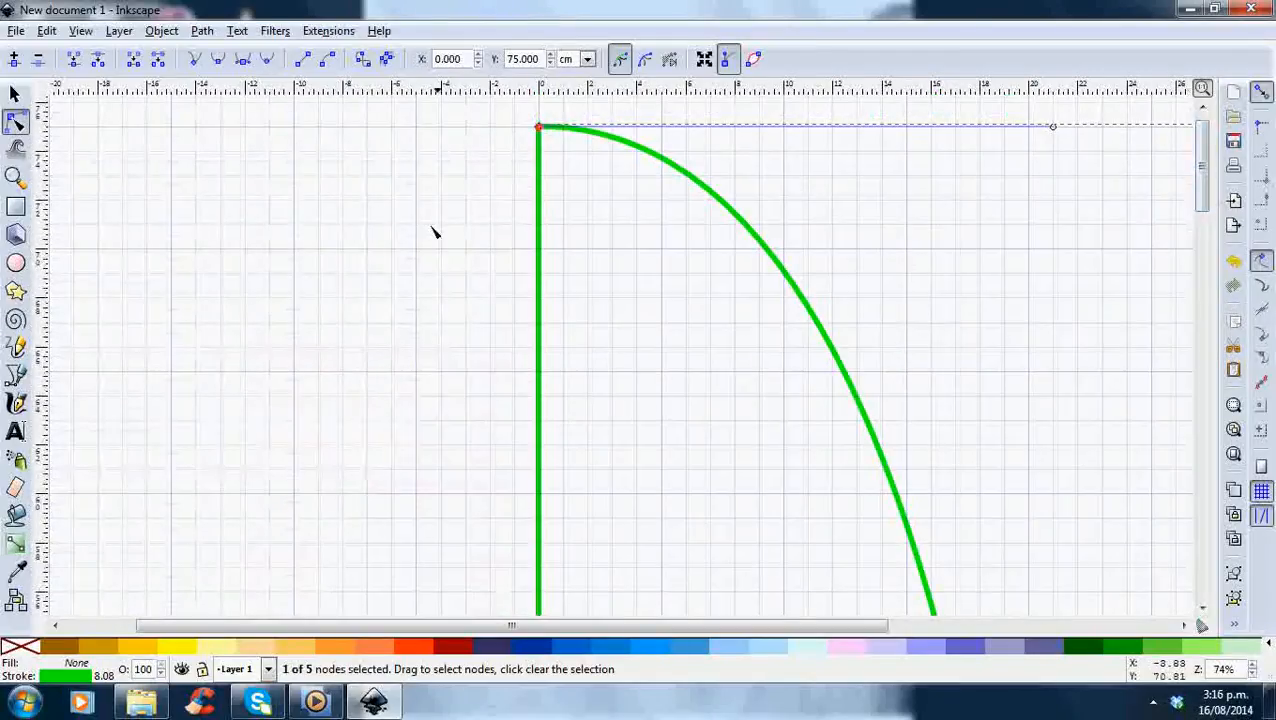
pyautogui.click(1252, 664)
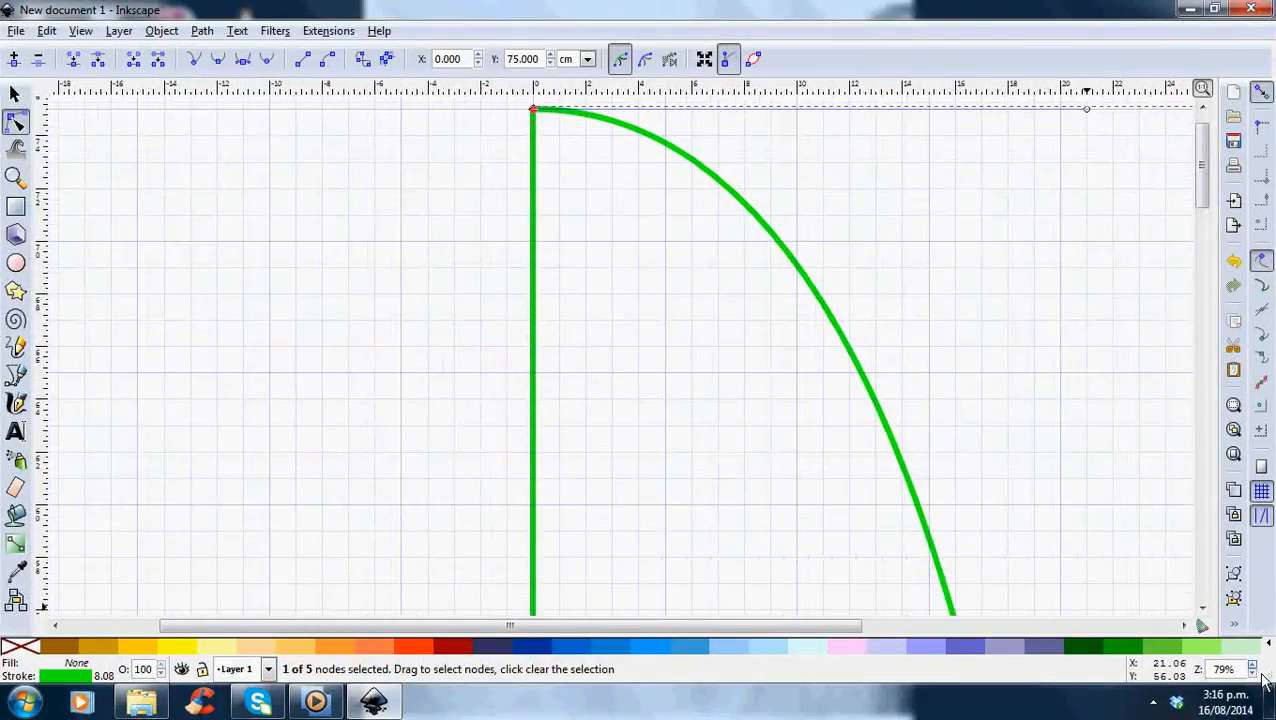
pyautogui.click(1252, 674)
pyautogui.click(1252, 674)
pyautogui.click(1252, 674)
pyautogui.click(1252, 674)
pyautogui.click(1252, 674)
pyautogui.click(1252, 674)
pyautogui.click(1252, 674)
pyautogui.click(1252, 674)
pyautogui.click(1204, 608)
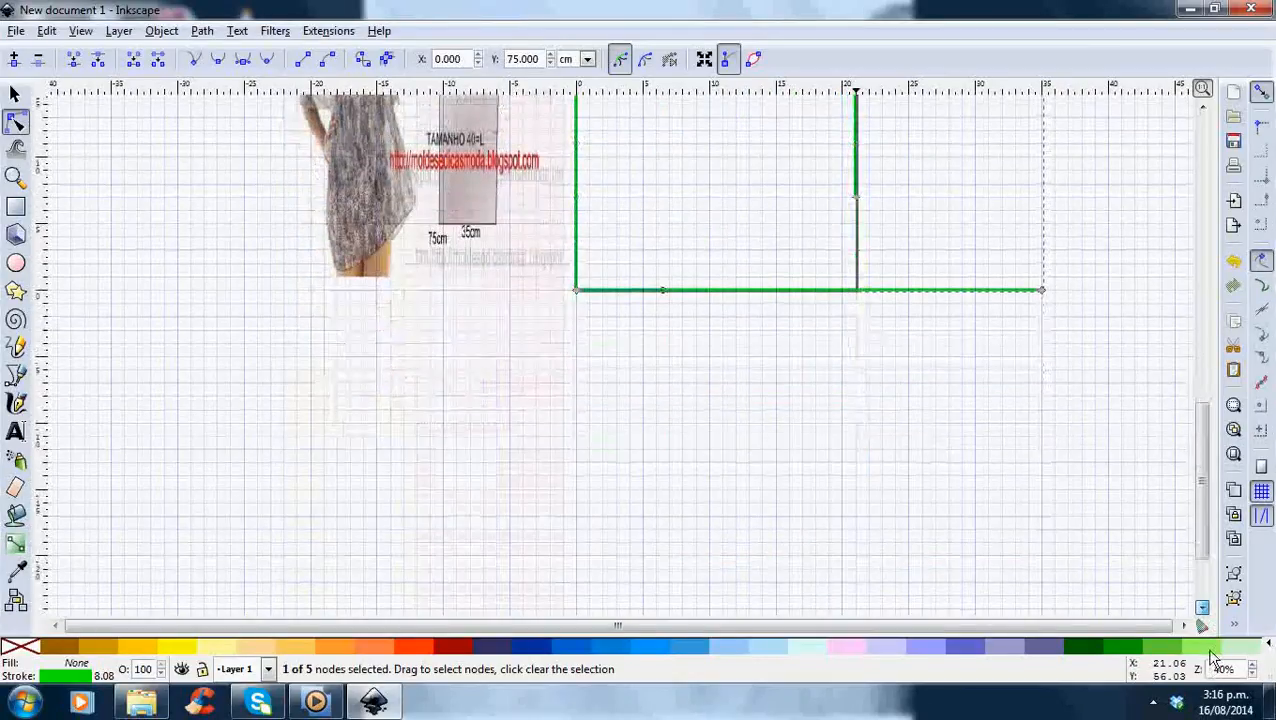
pyautogui.moveTo(1204, 500); pyautogui.dragTo(1219, 352)
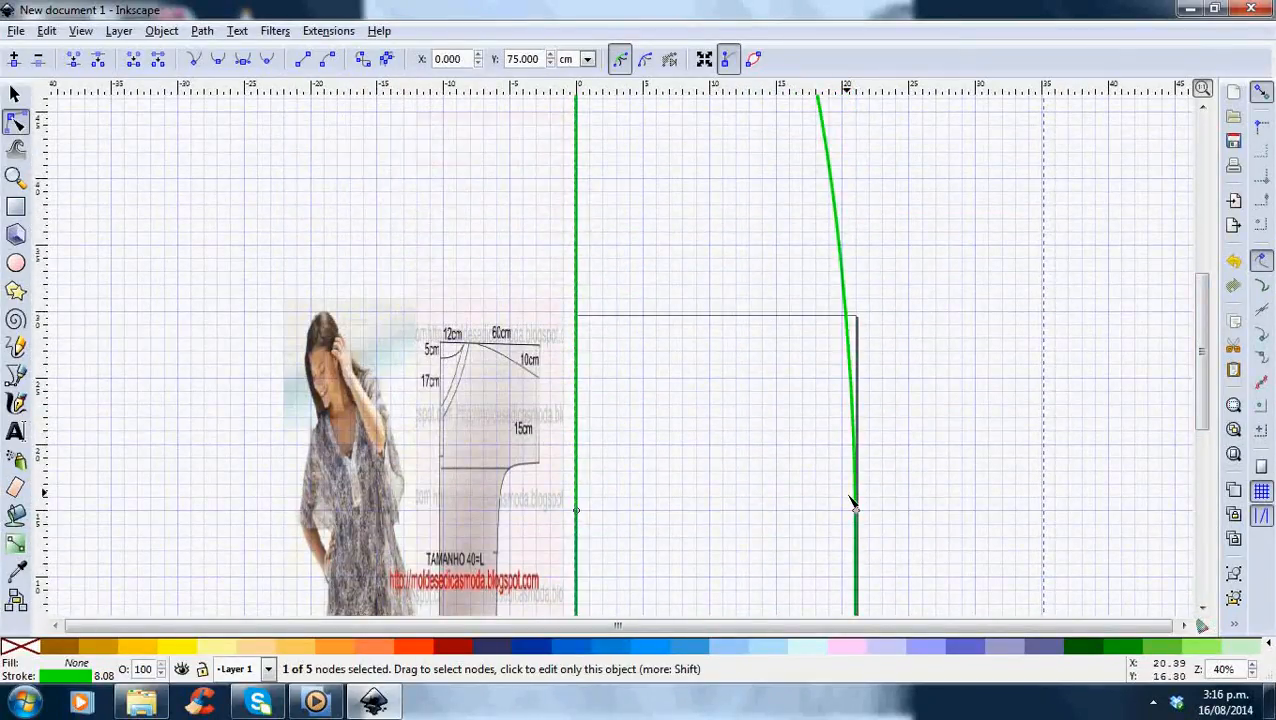
pyautogui.click(856, 511)
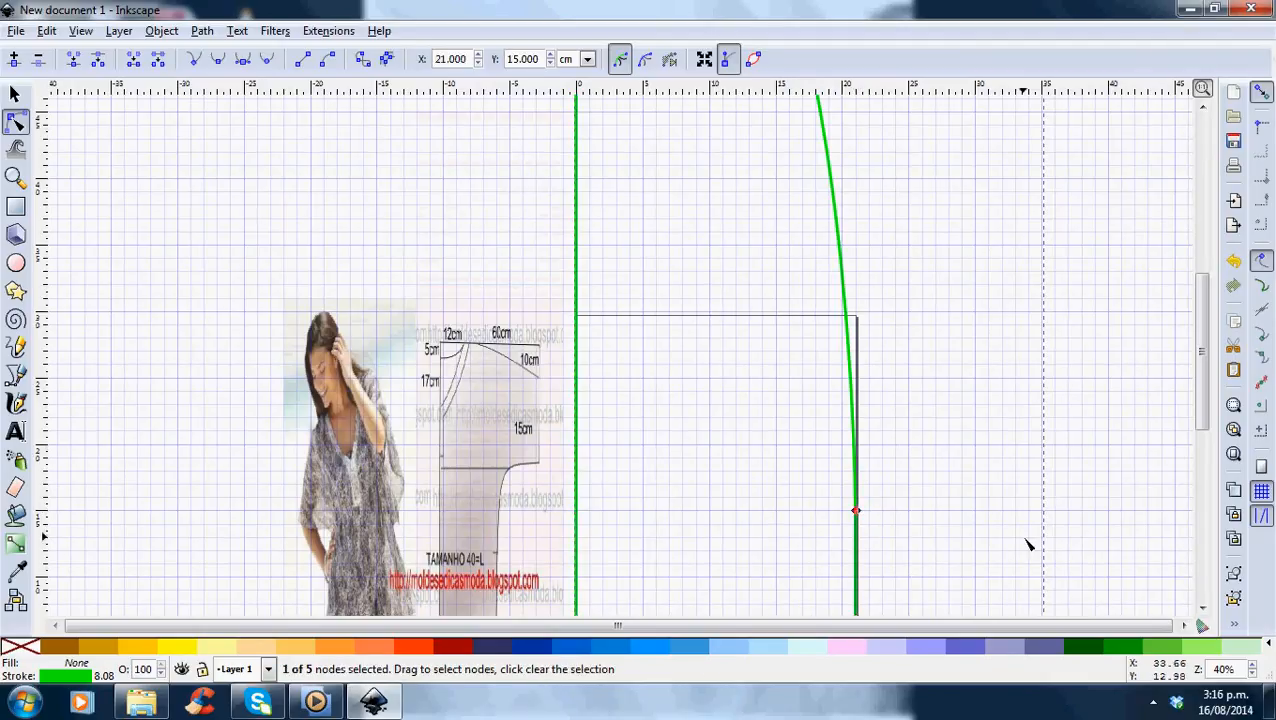